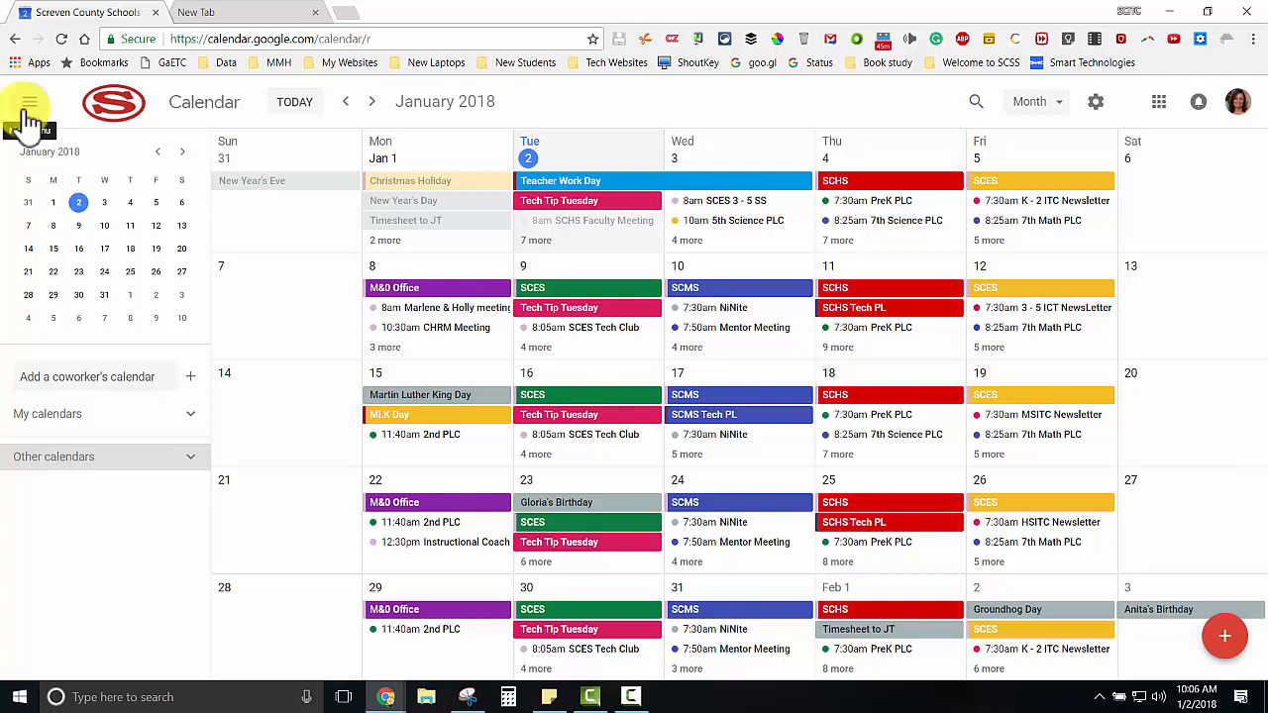
Collapse the calendar's main side panel and expand it again.
{"action": "left_click", "coordinate": [28, 107]}
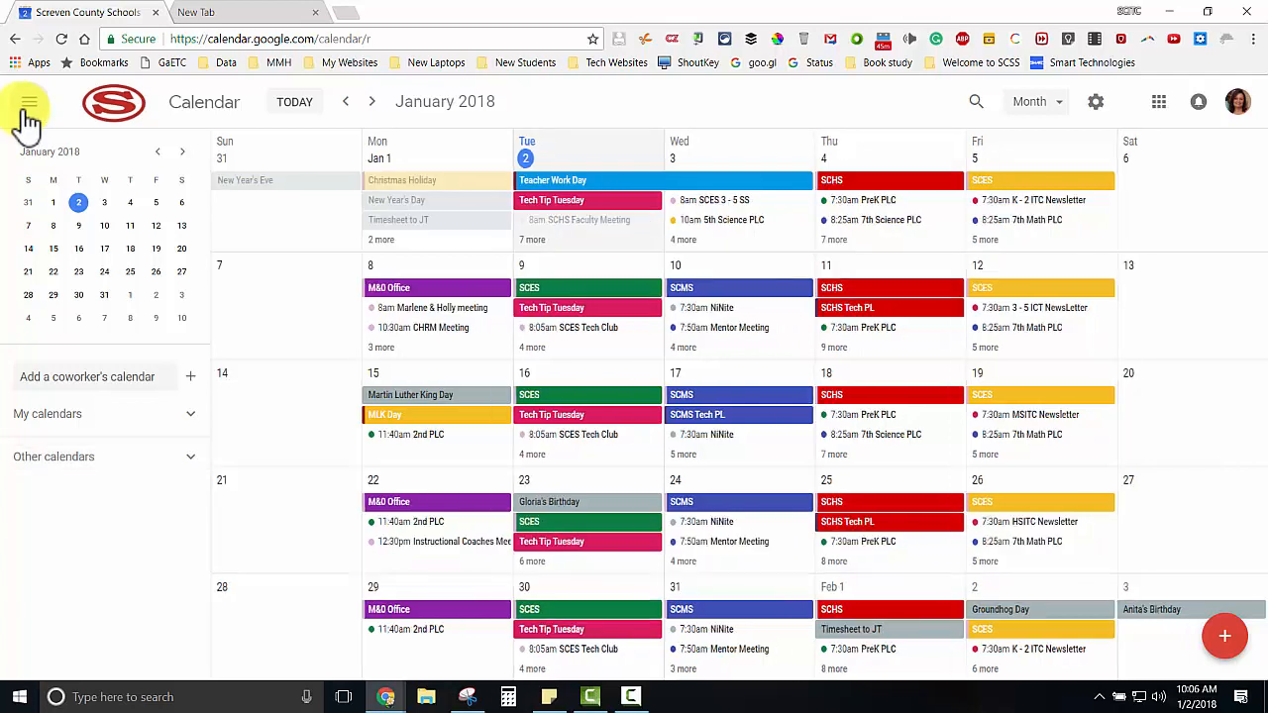
{"action": "left_click", "coordinate": [28, 111]}
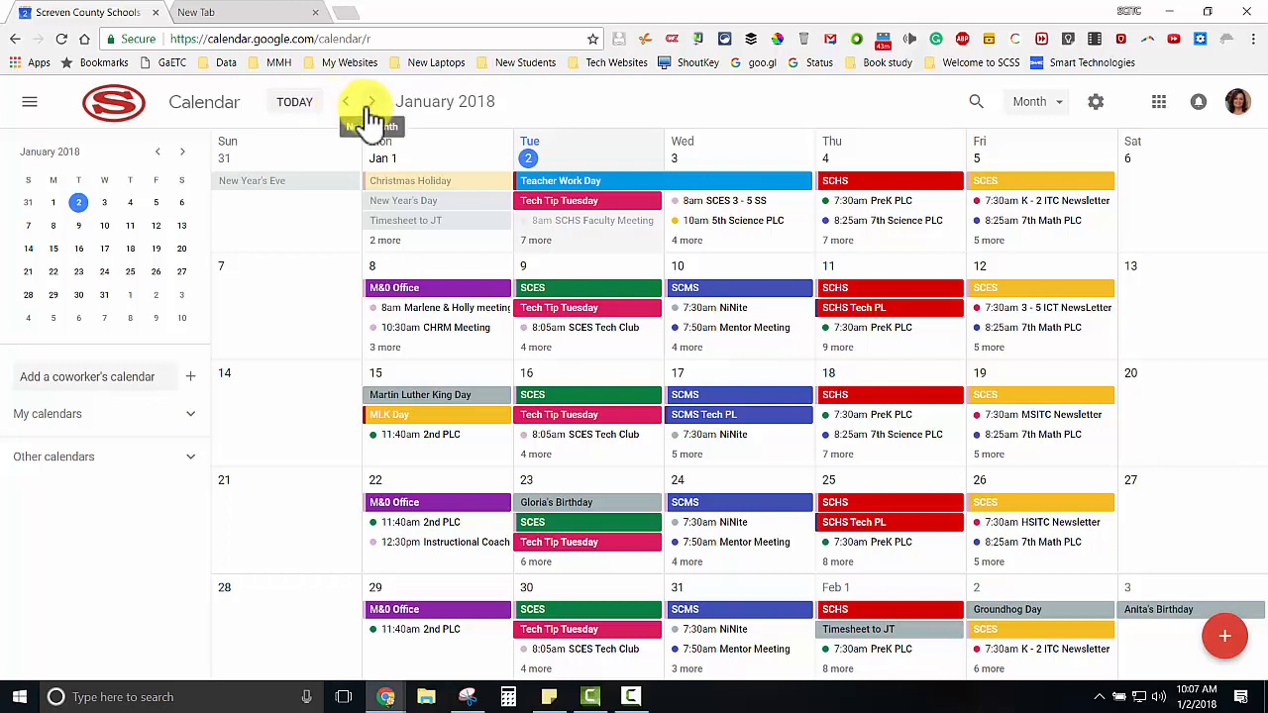
Search the active calendars for "Vimt" using the expanded search options, and return to the month view.
{"action": "left_click", "coordinate": [978, 103]}
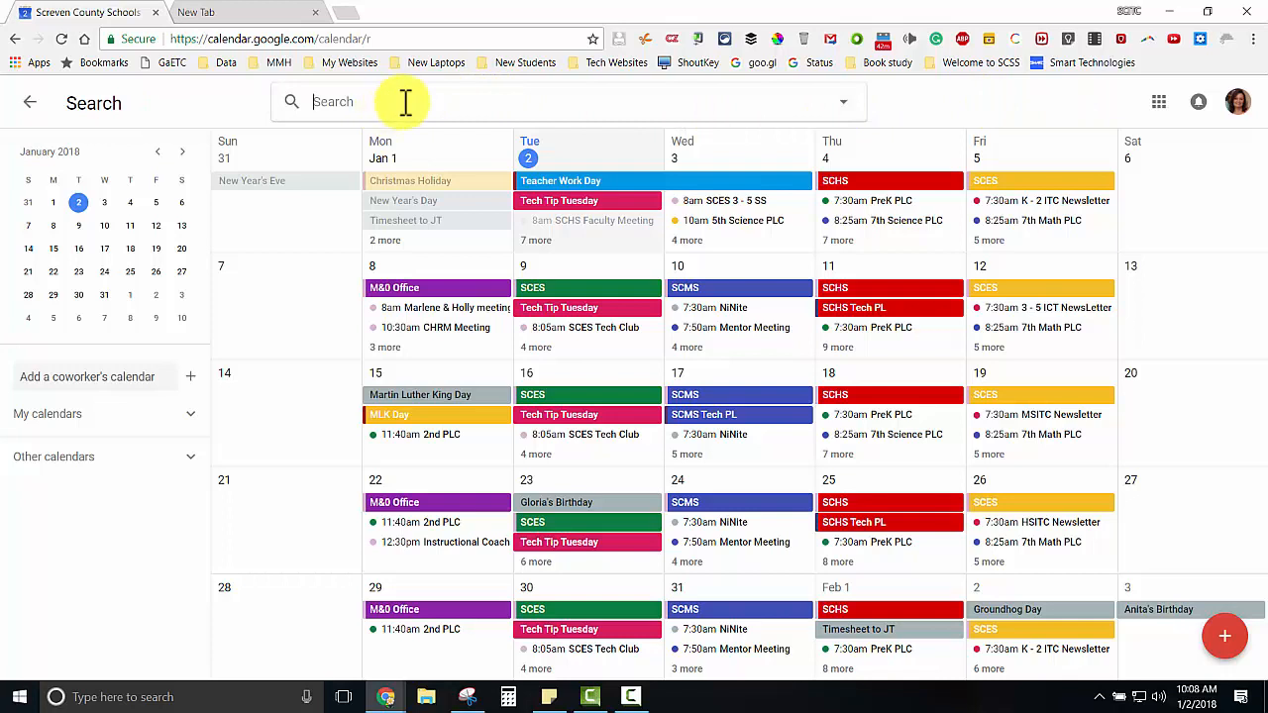
{"action": "type", "text": "Vimt"}
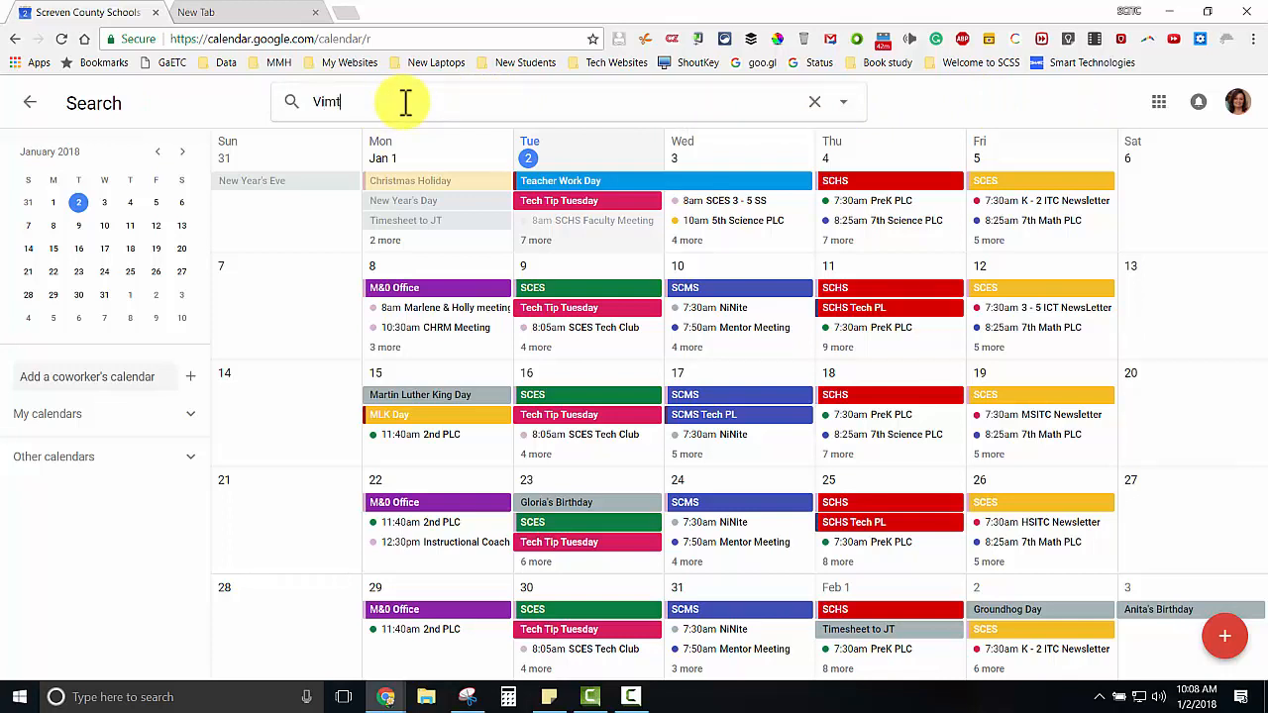
{"action": "left_click", "coordinate": [850, 111]}
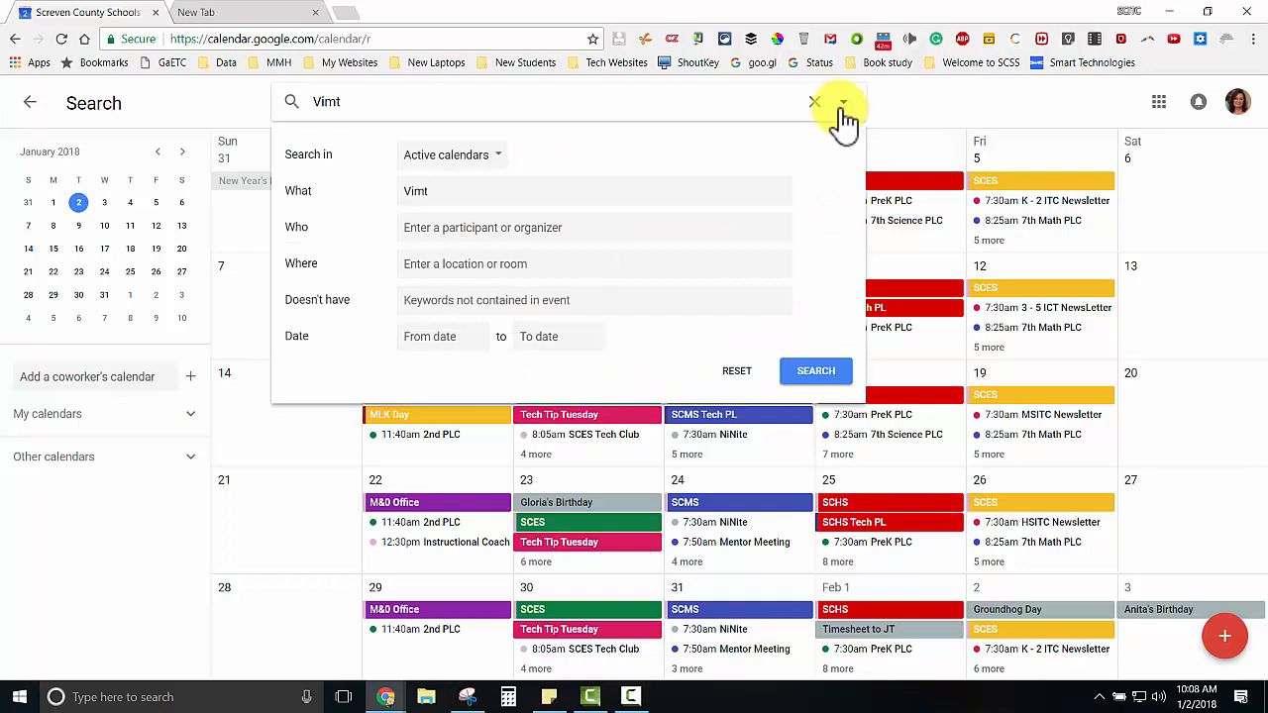
{"action": "left_click", "coordinate": [503, 165]}
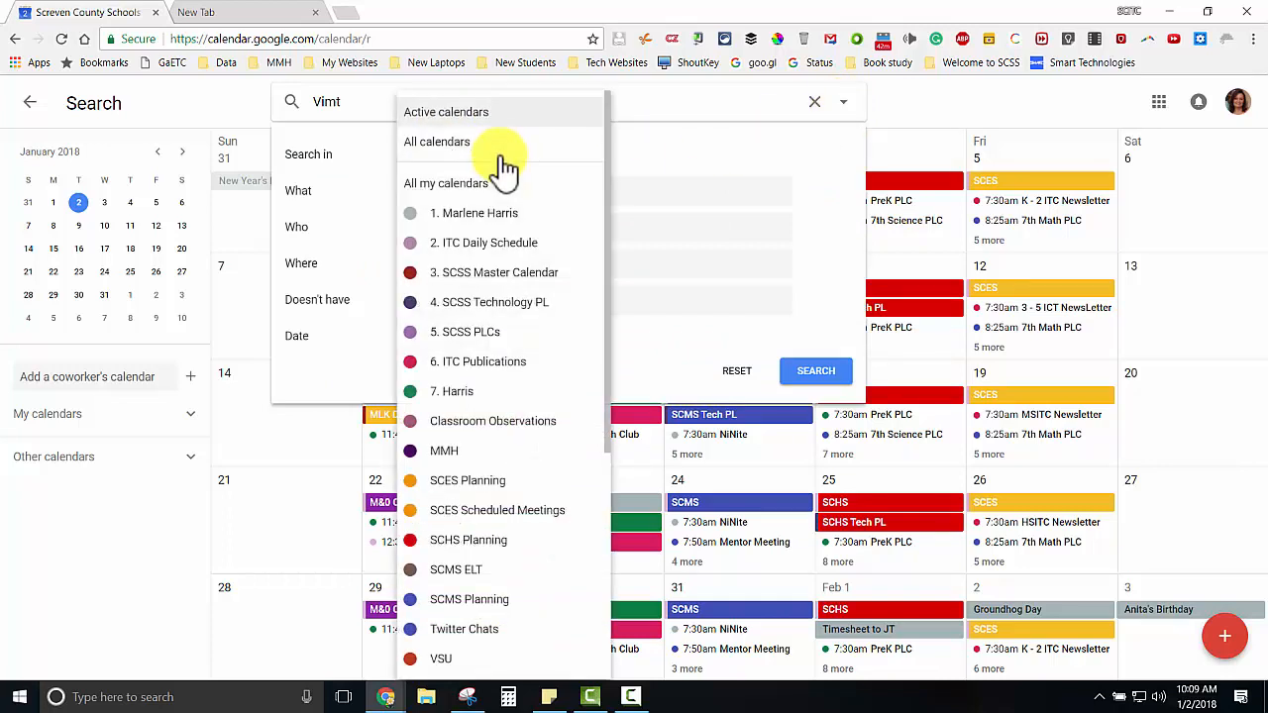
{"action": "left_click", "coordinate": [332, 174]}
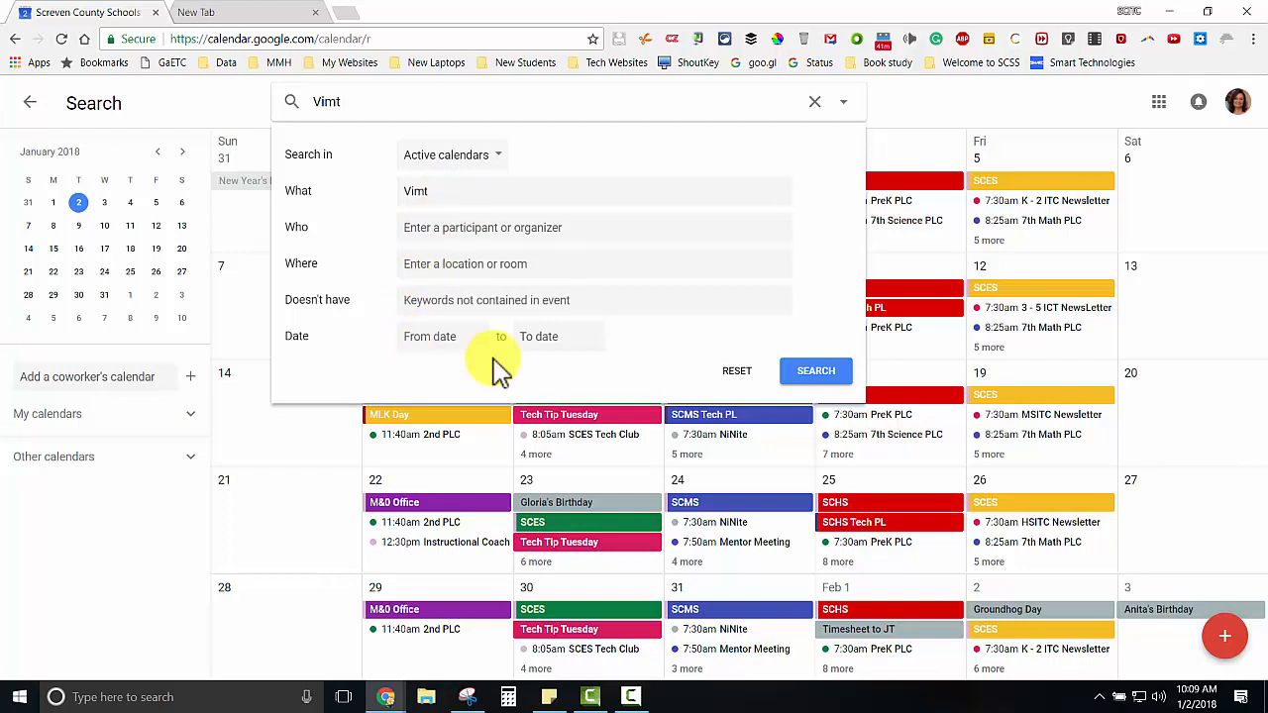
{"action": "left_click", "coordinate": [821, 374]}
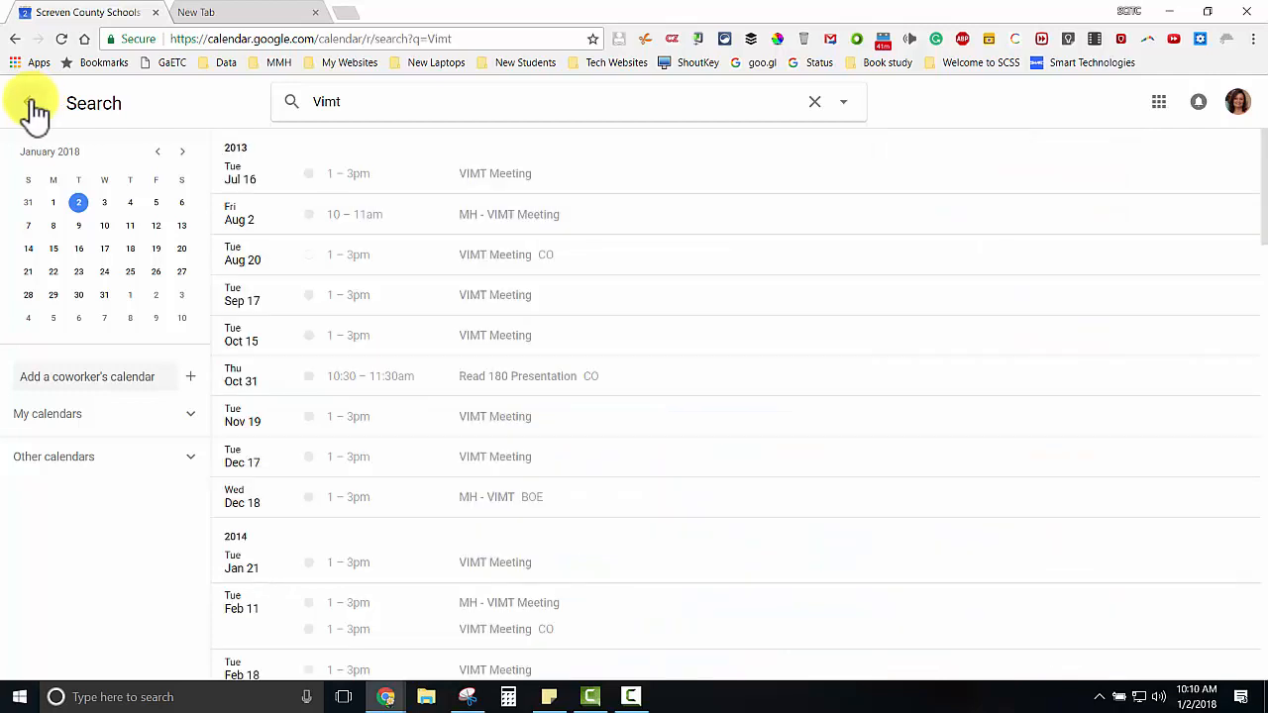
{"action": "left_click", "coordinate": [33, 107]}
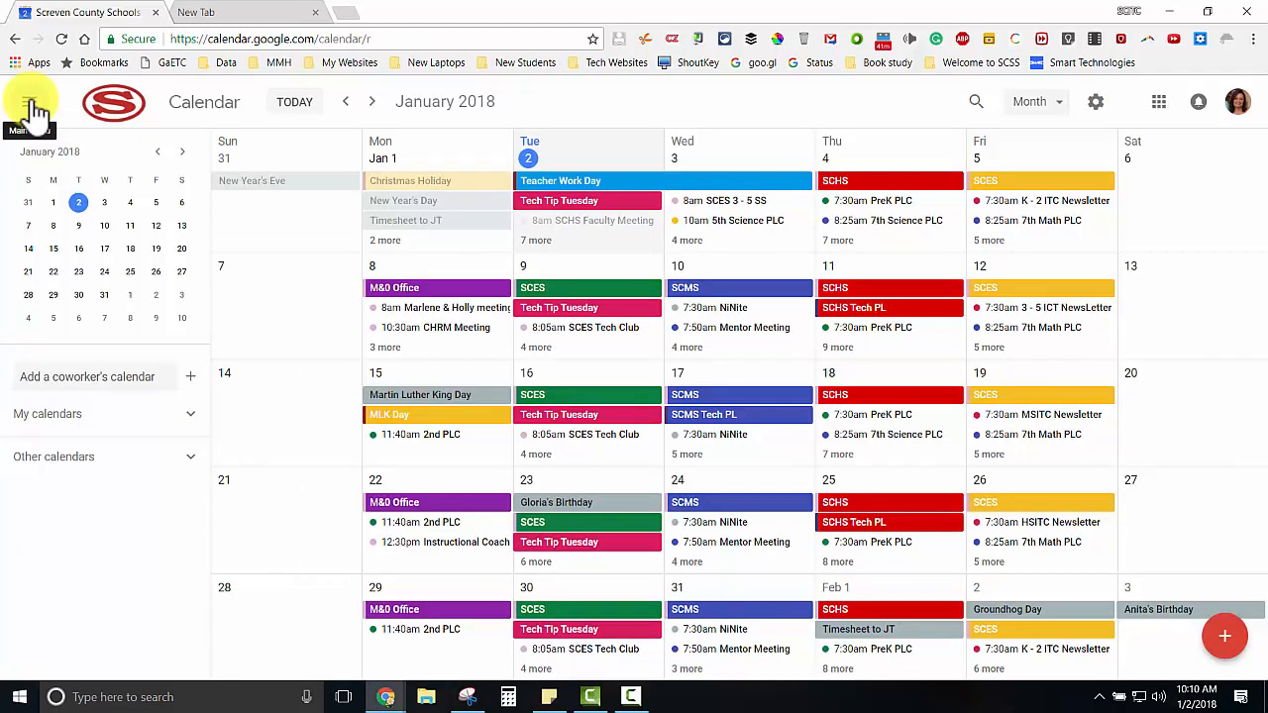
Examine the calendar view choices, the settings options, and the density and color set choices.
{"action": "left_click", "coordinate": [1060, 109]}
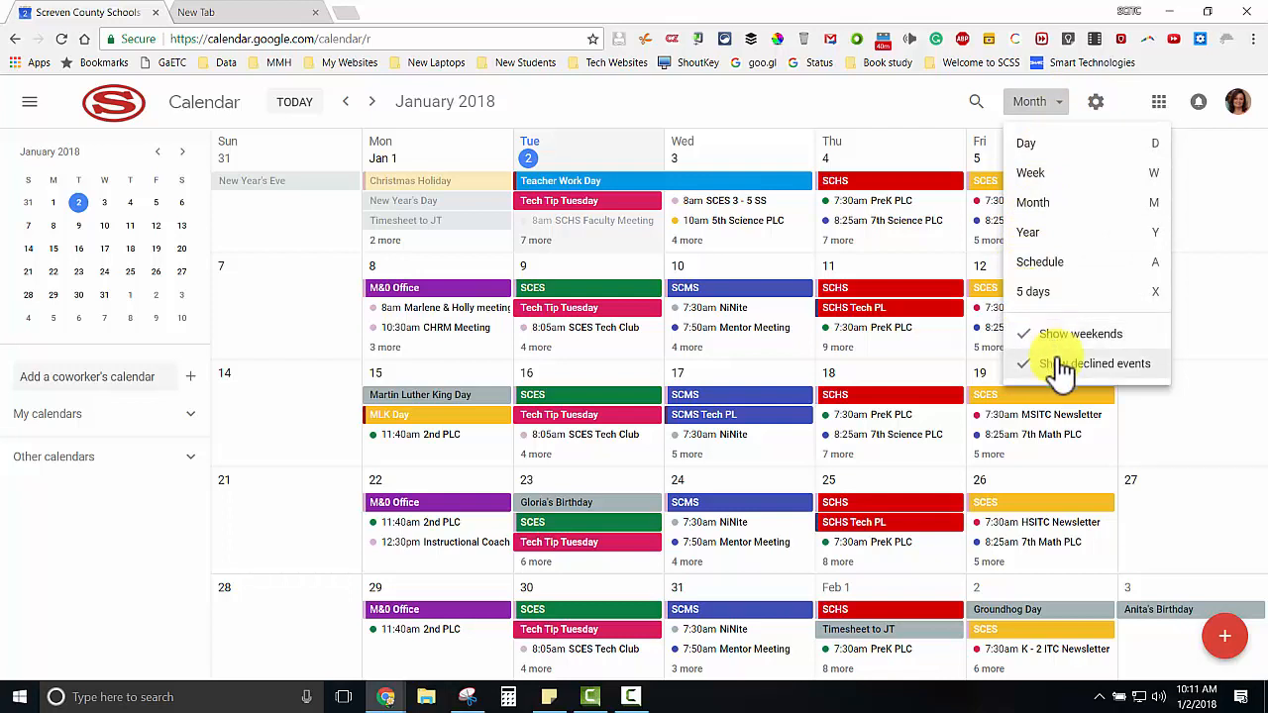
{"action": "left_click", "coordinate": [1097, 103]}
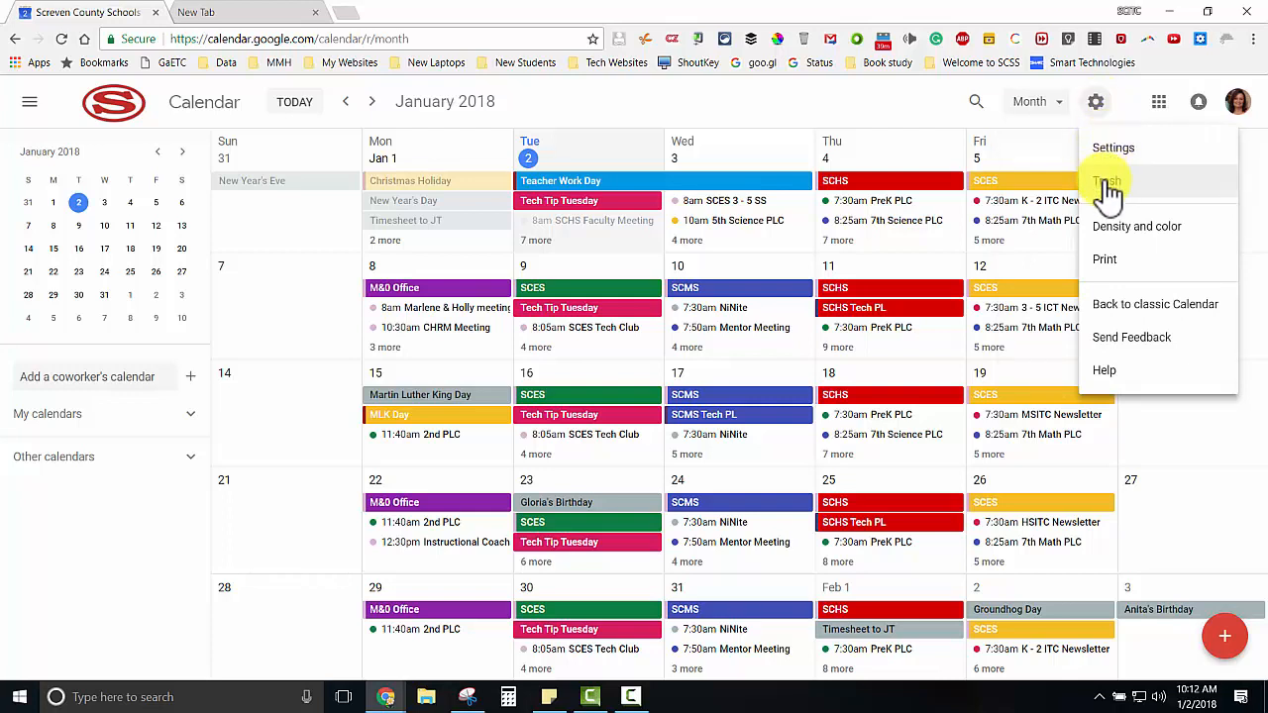
{"action": "left_click", "coordinate": [1137, 234]}
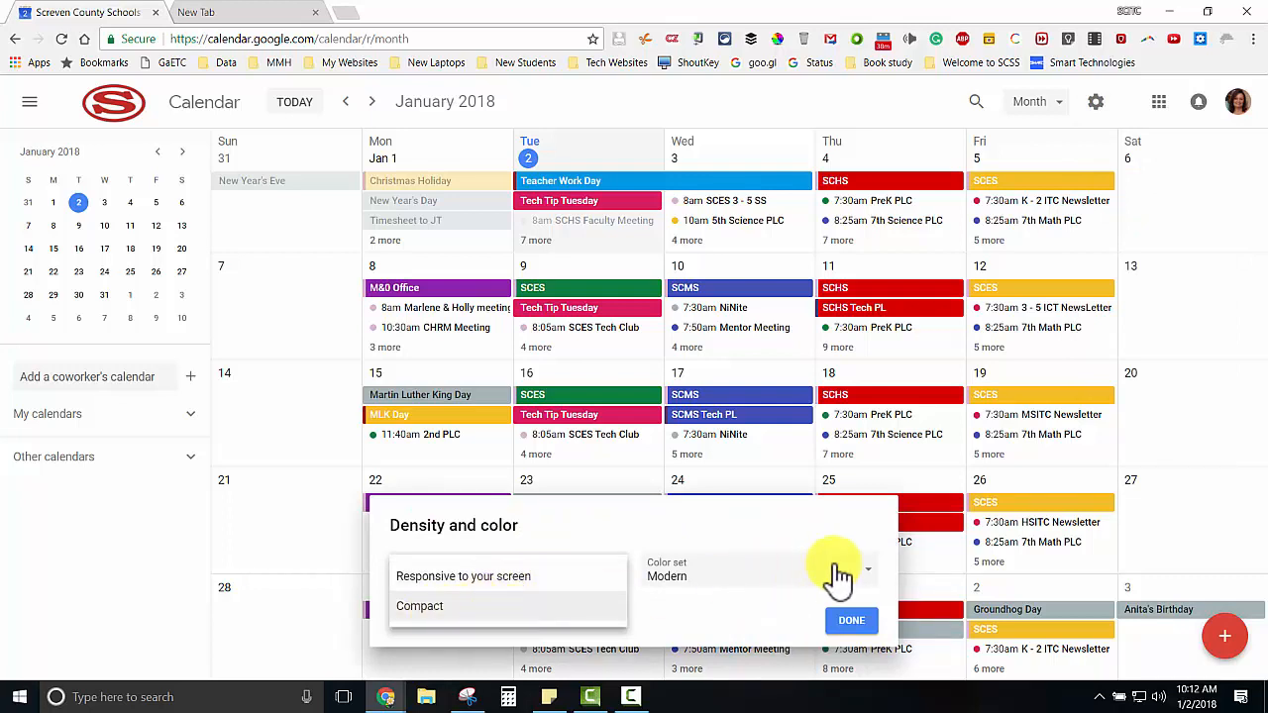
{"action": "left_click", "coordinate": [866, 580]}
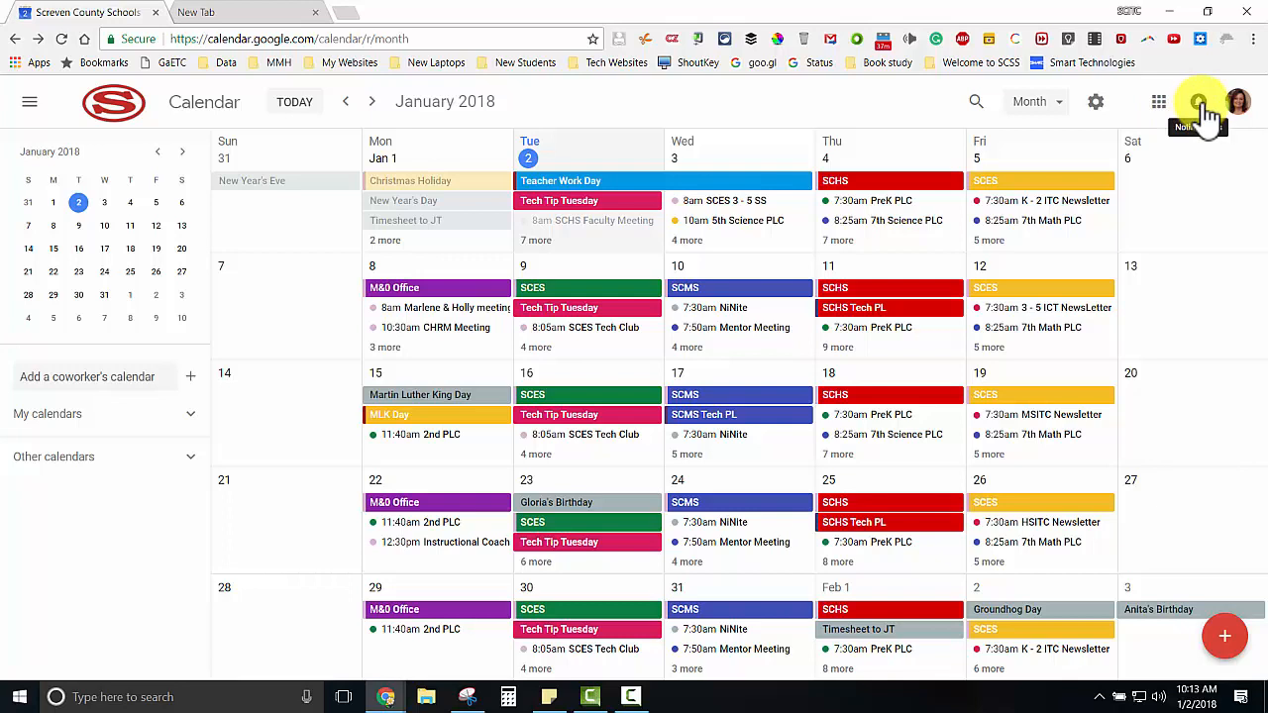
Change the calendar to the week view and narrow the display to January 30–31, 2018.
{"action": "key", "text": "w"}
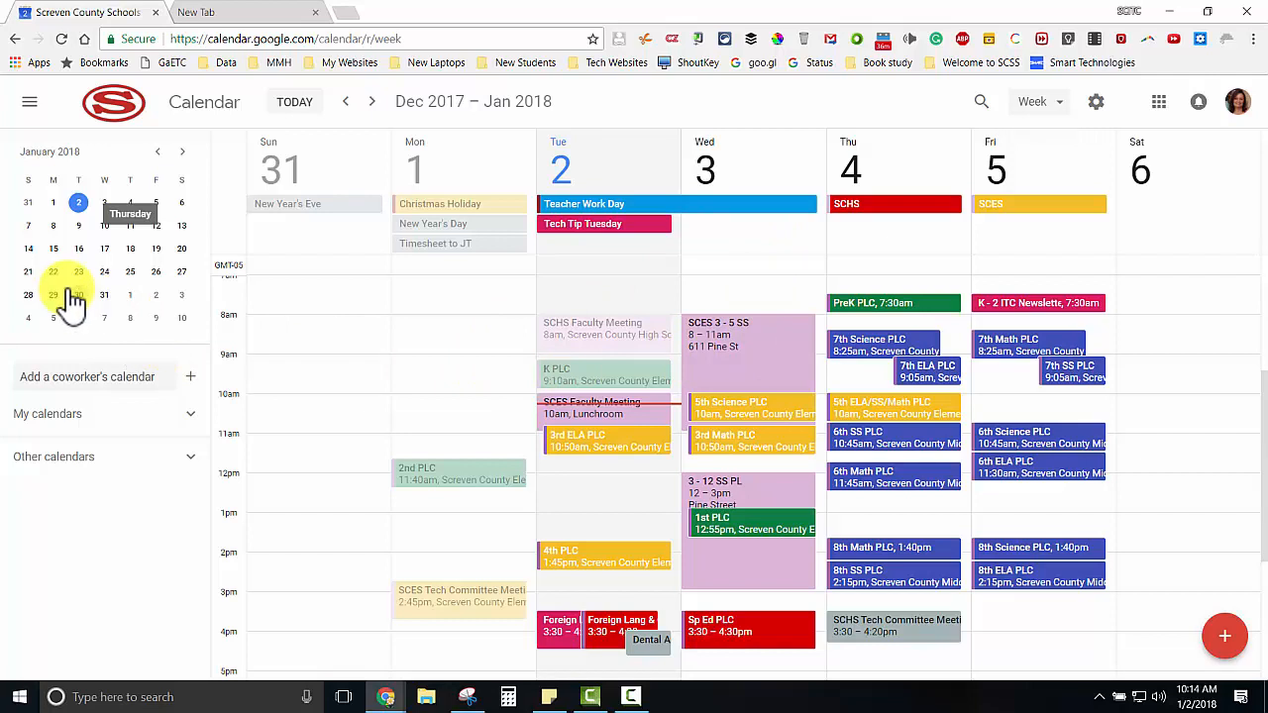
{"action": "left_click_drag", "start_coordinate": [81, 297], "coordinate": [104, 296]}
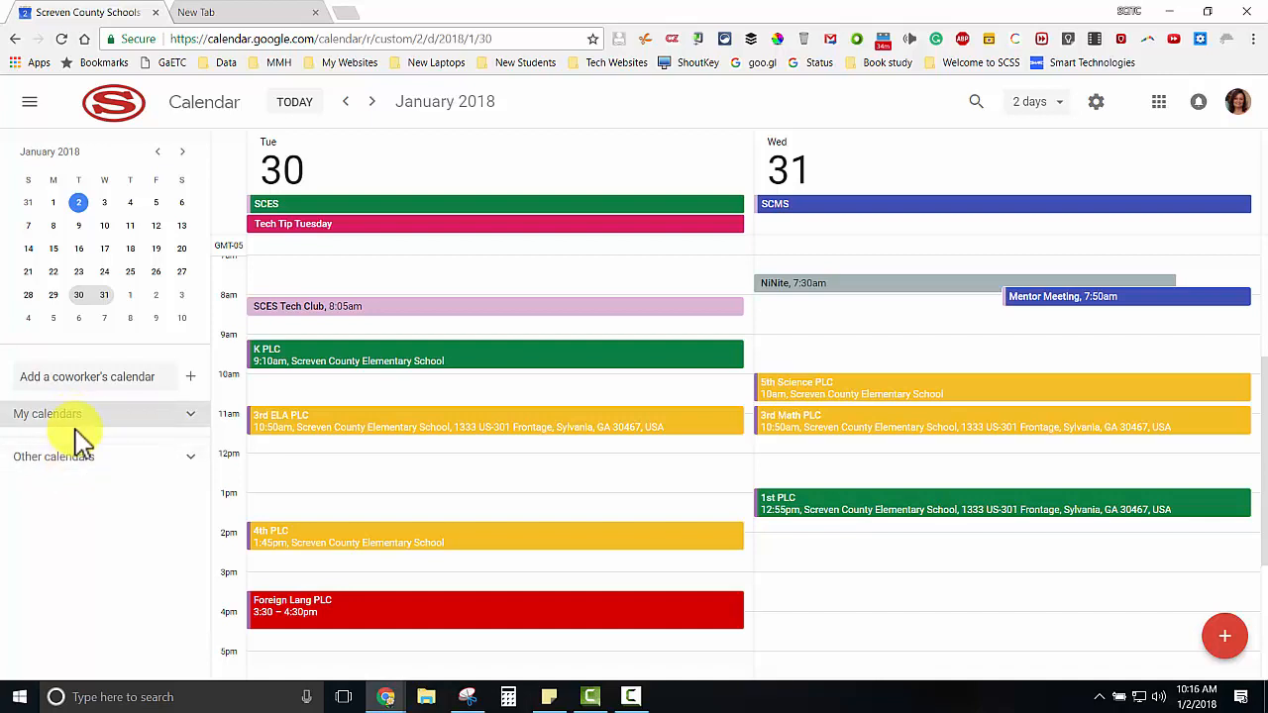
Expand the list of own calendars and look through its entries.
{"action": "left_click", "coordinate": [198, 424]}
{"action": "left_click_drag", "start_coordinate": [133, 452], "coordinate": [139, 563]}
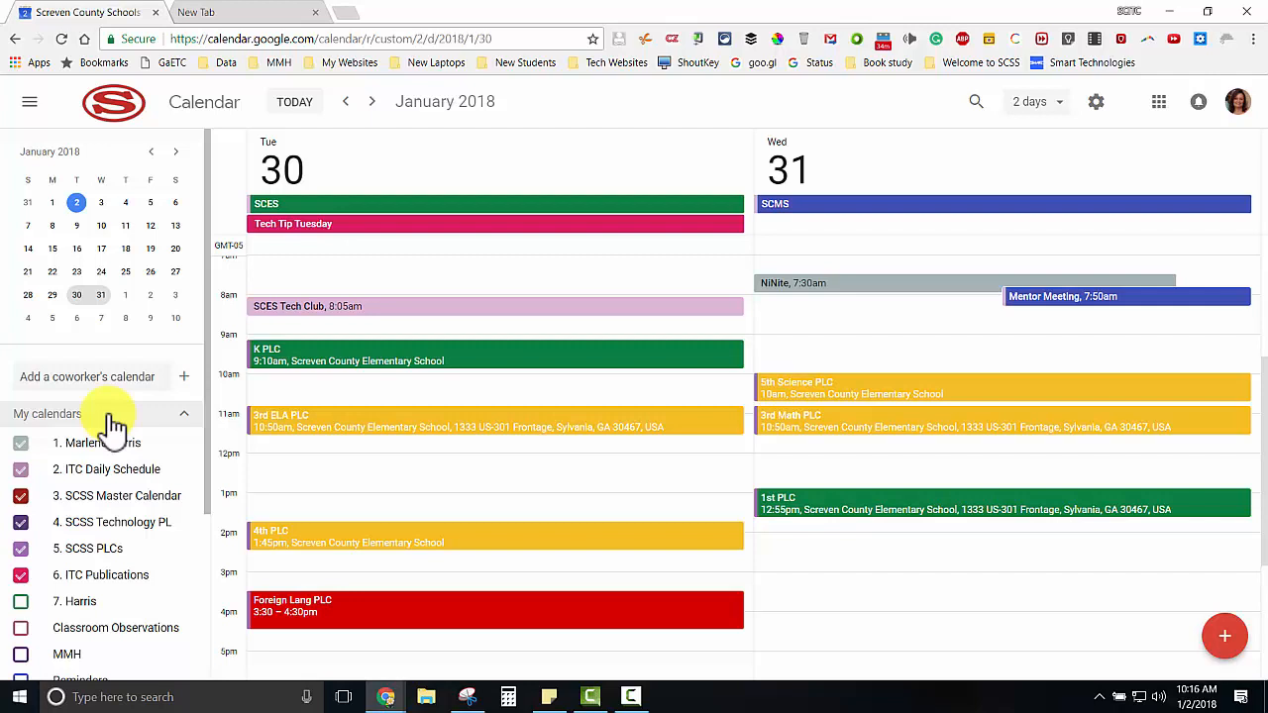
{"action": "scroll", "coordinate": [114, 426], "scroll_direction": "down", "scroll_amount": 5}
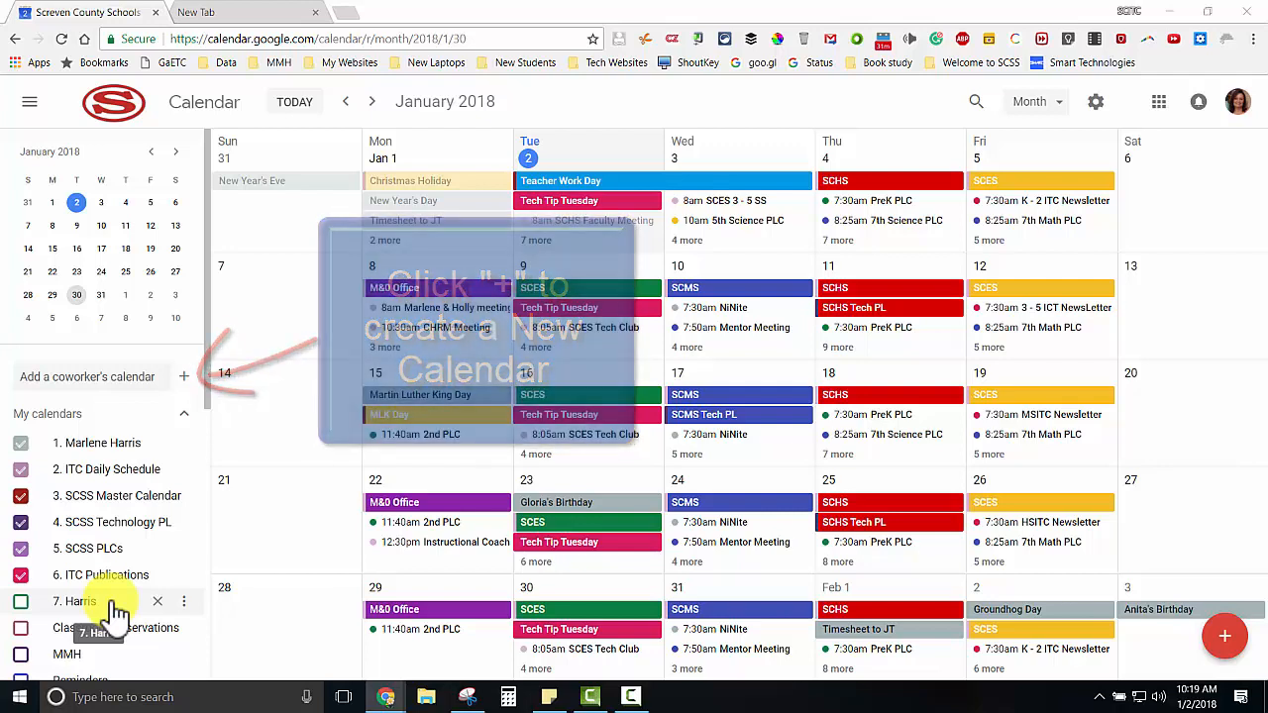
Hide and reshow the ITC Daily Schedule calendar, and try the custom color #409595 for it.
{"action": "left_click", "coordinate": [24, 472]}
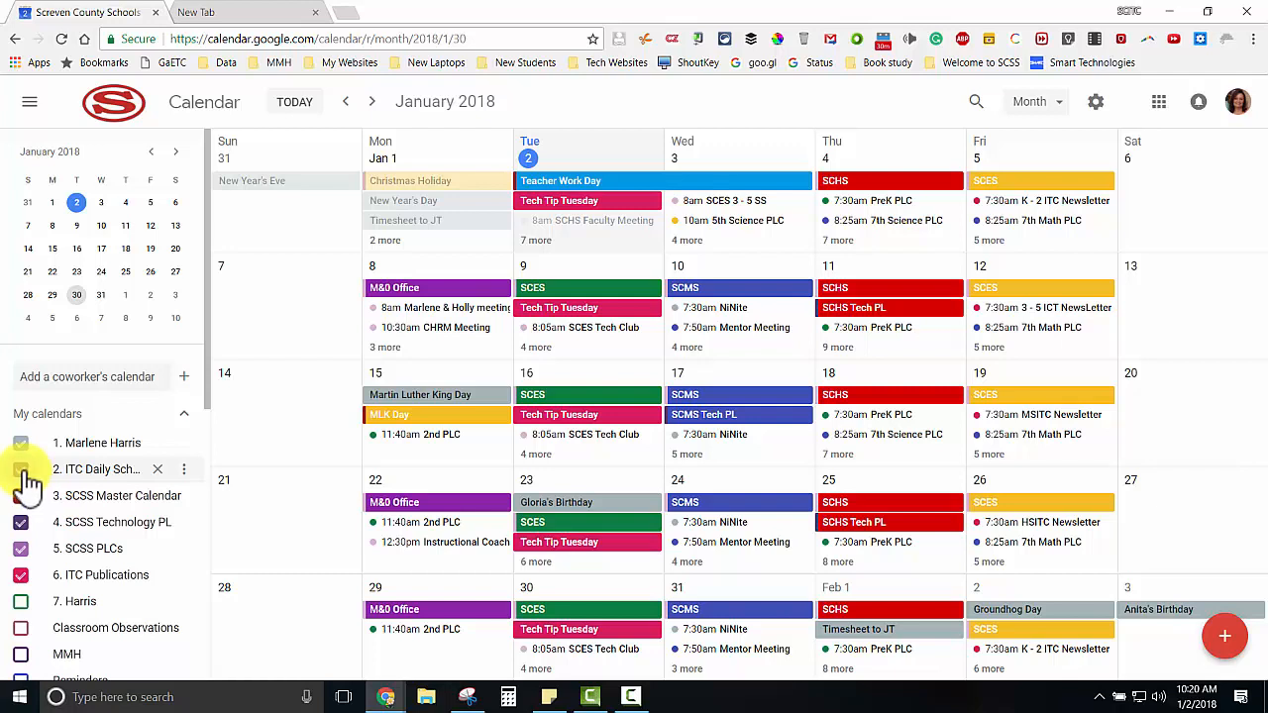
{"action": "left_click", "coordinate": [22, 472]}
{"action": "left_click", "coordinate": [186, 471]}
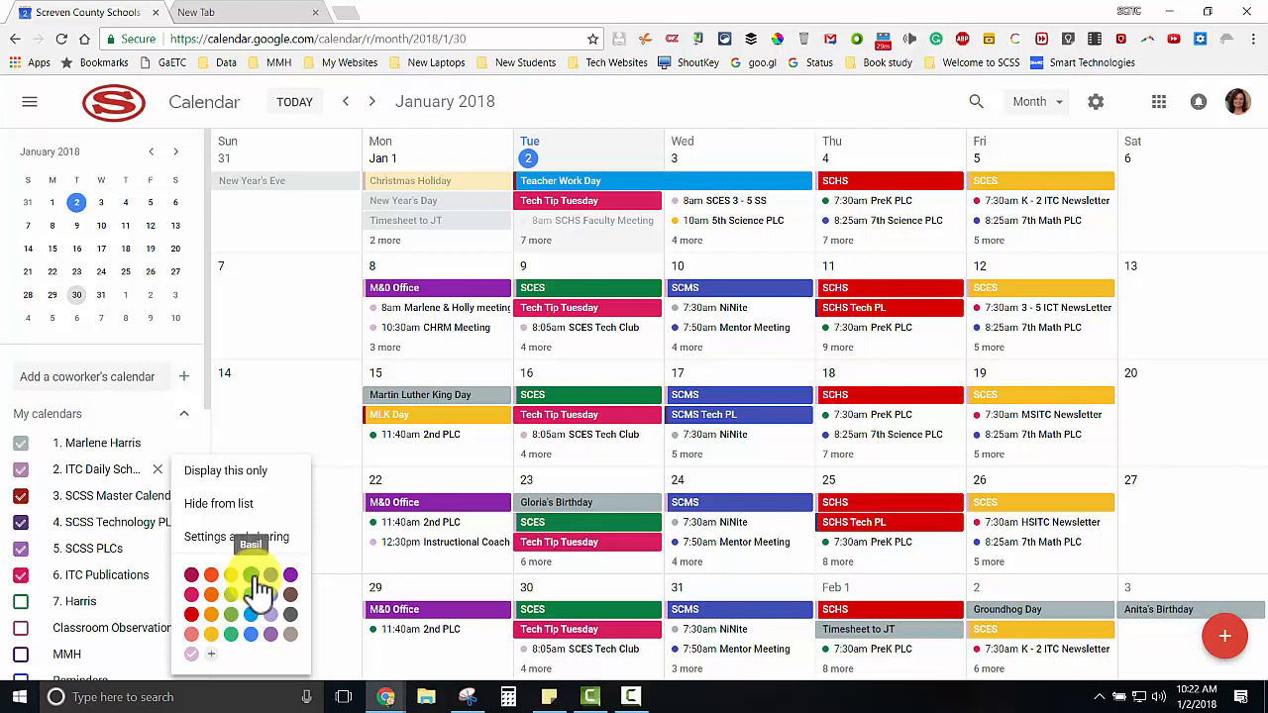
{"action": "left_click", "coordinate": [216, 672]}
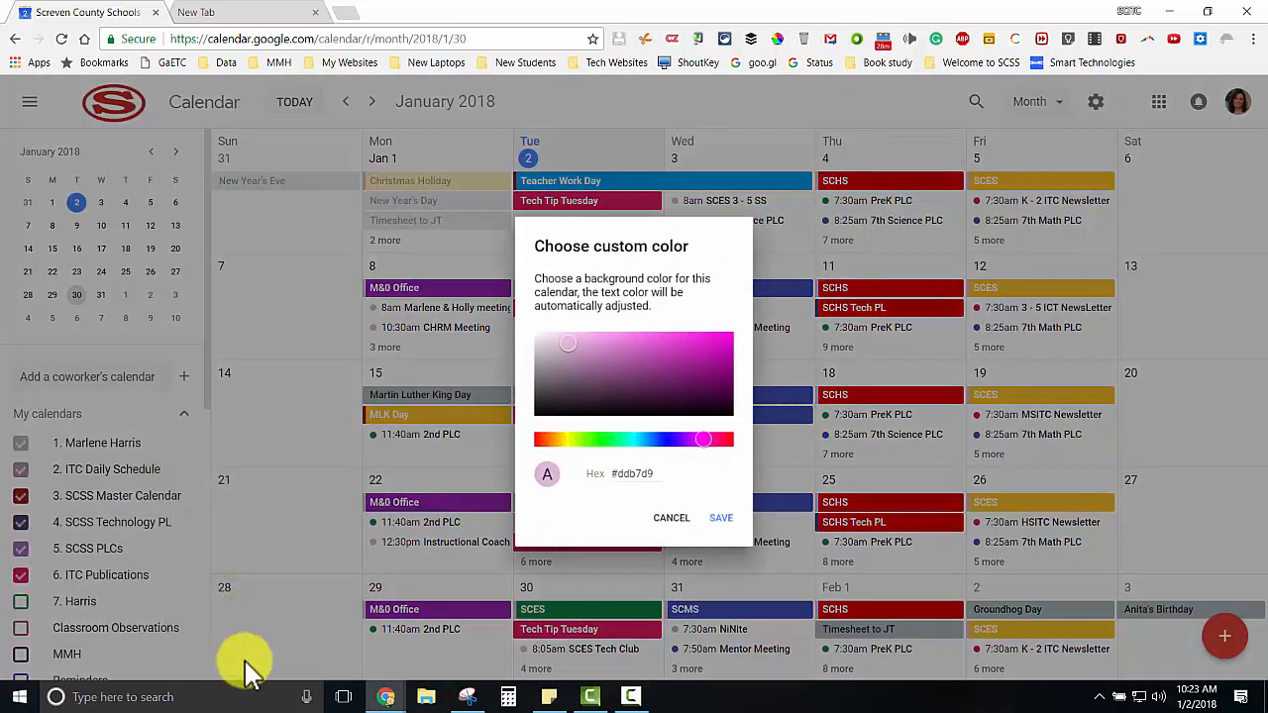
{"action": "left_click", "coordinate": [635, 442]}
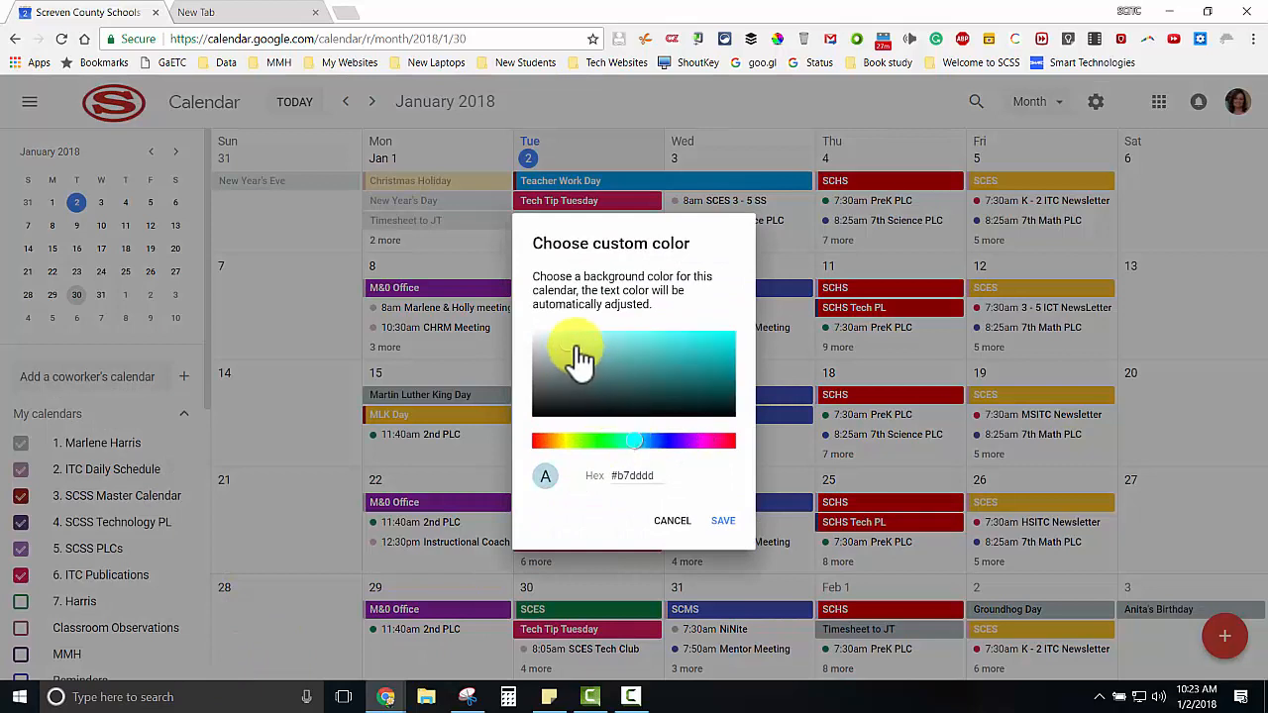
{"action": "left_click_drag", "start_coordinate": [586, 365], "coordinate": [647, 367]}
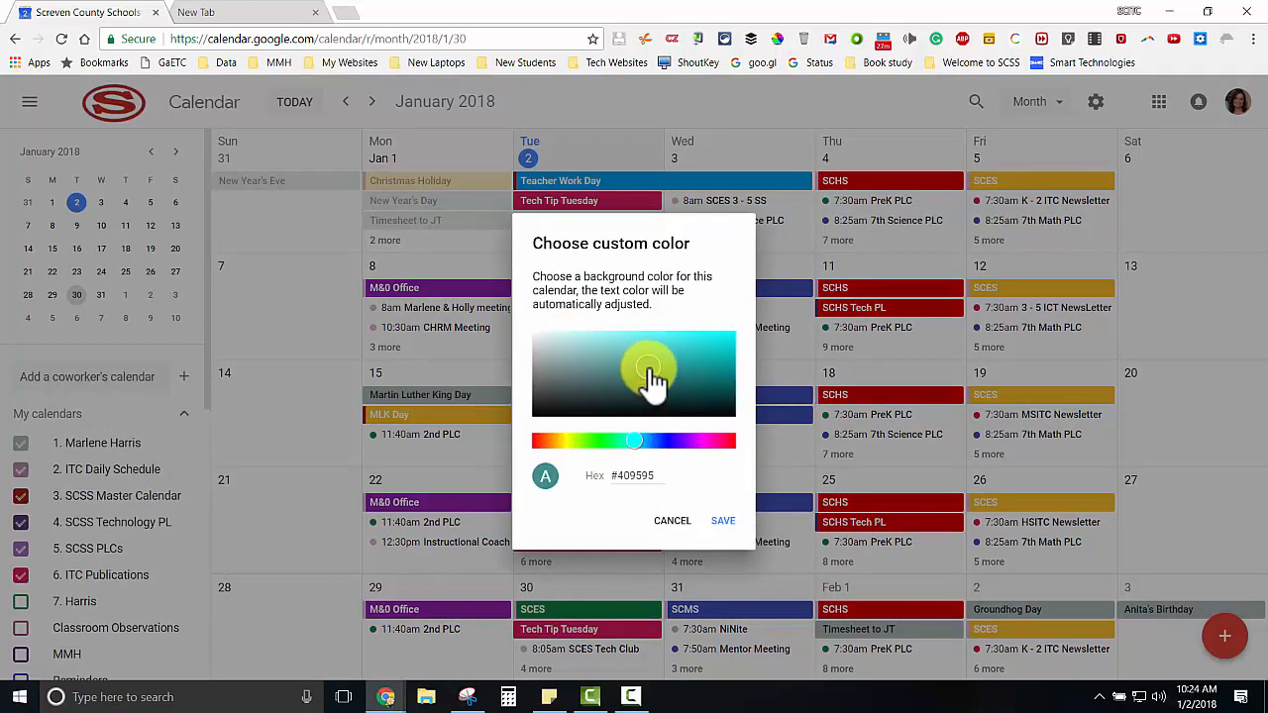
{"action": "left_click", "coordinate": [672, 522]}
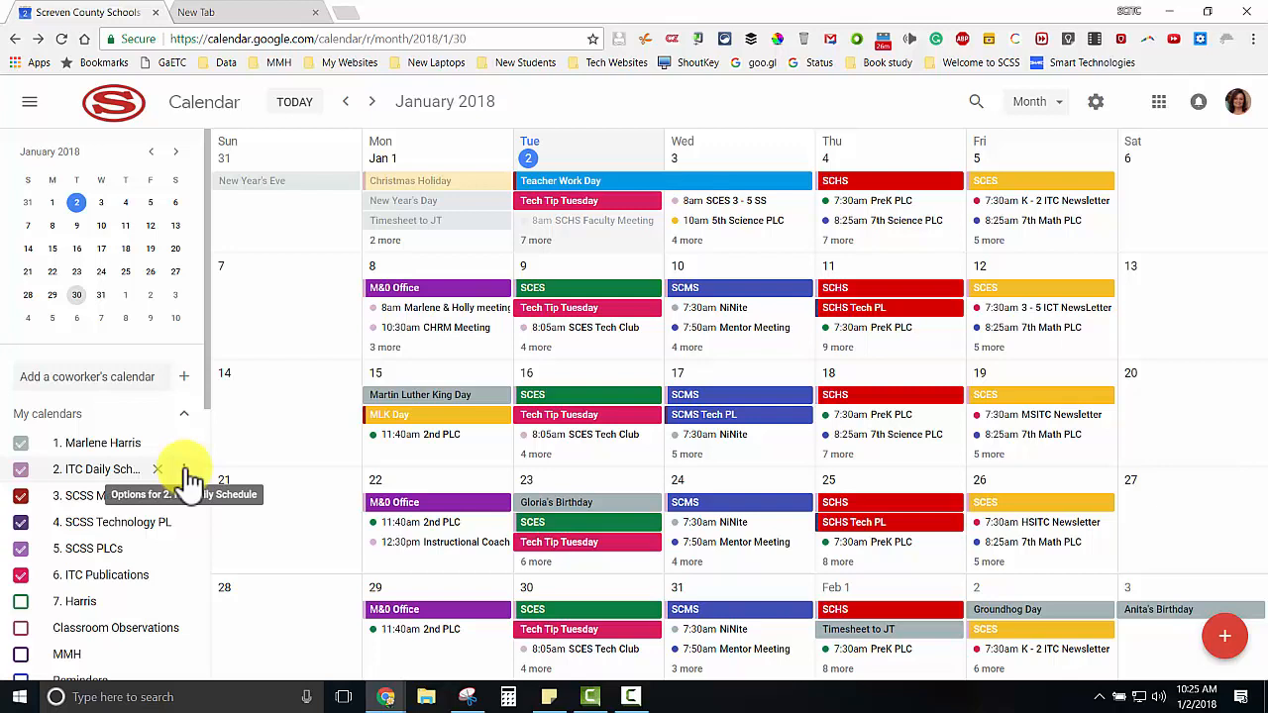
Open the ITC Daily Schedule calendar's settings and sharing page at the auto-accept invitations section.
{"action": "left_click", "coordinate": [185, 472]}
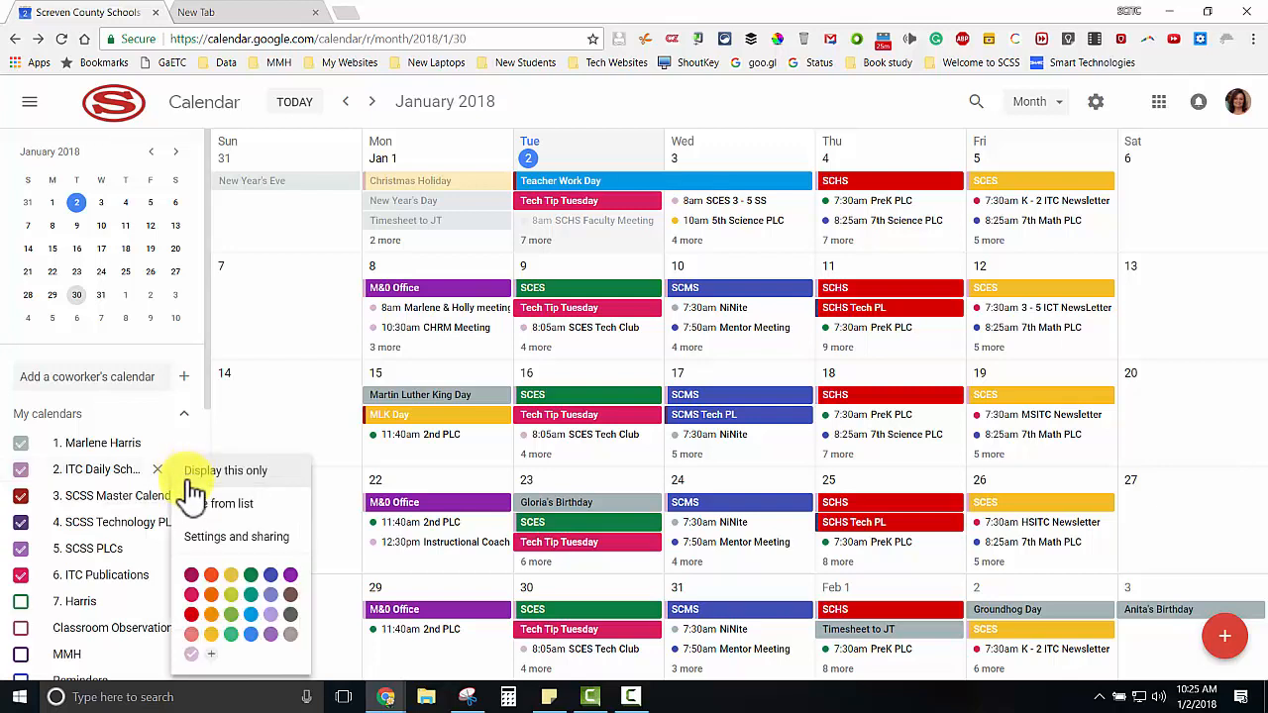
{"action": "left_click", "coordinate": [222, 540]}
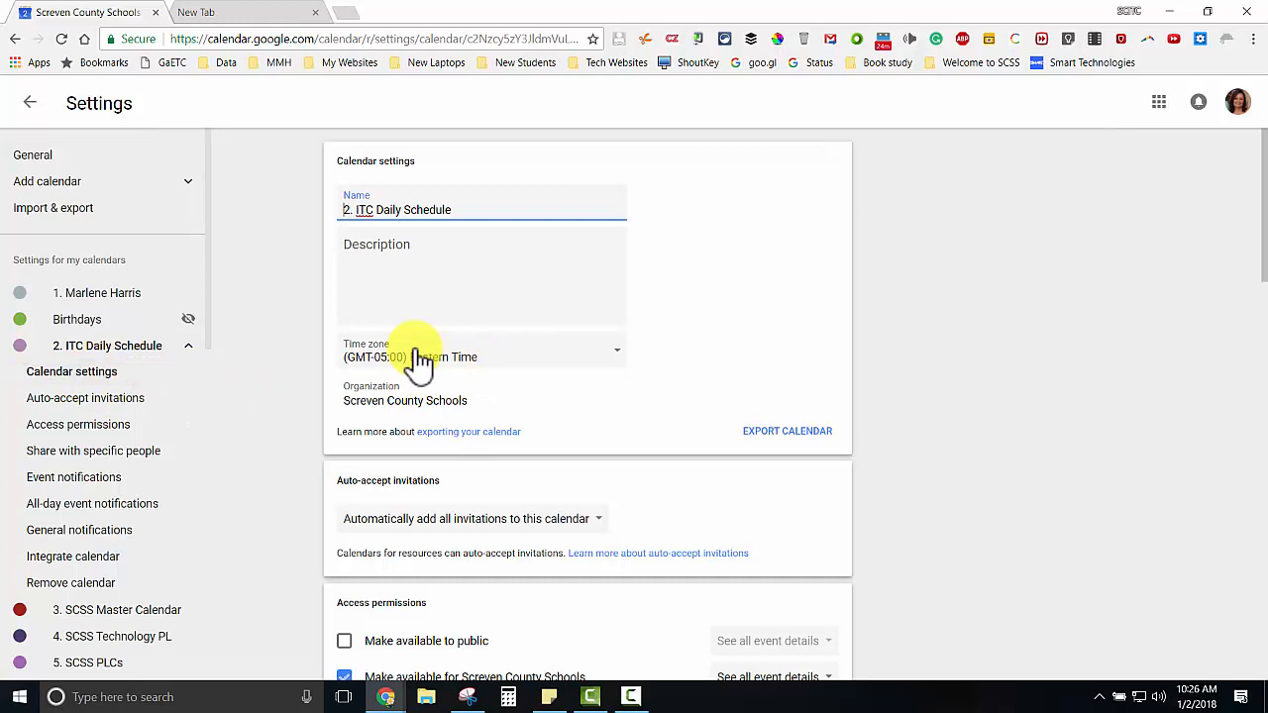
{"action": "left_click", "coordinate": [81, 406]}
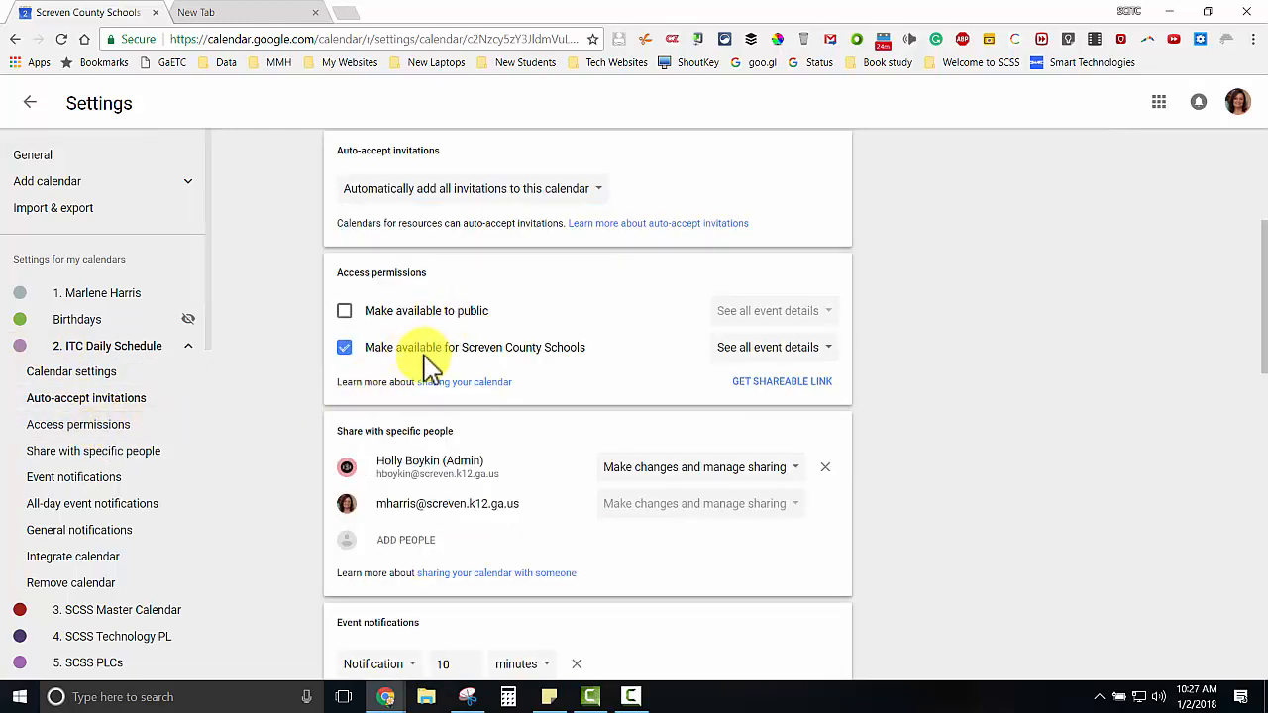
Select "See all event details" as the Screven County Schools access level, and examine the permission levels for specific people.
{"action": "left_click", "coordinate": [830, 353]}
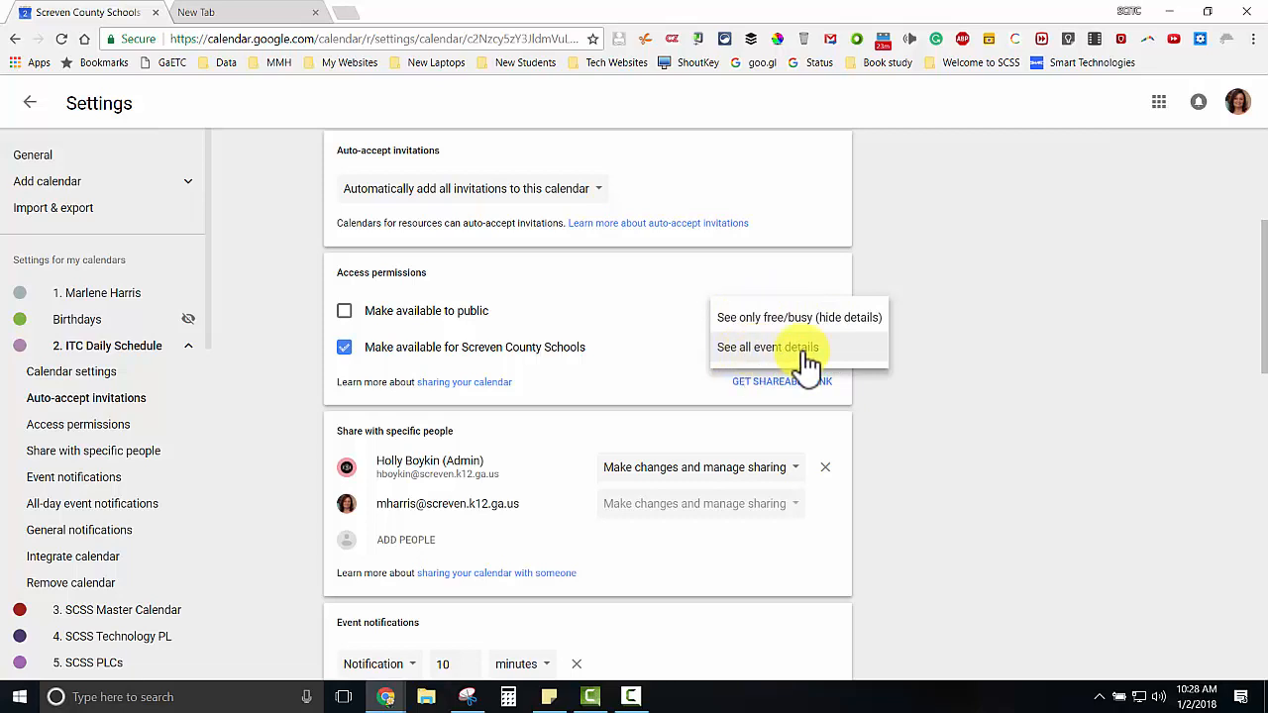
{"action": "left_click", "coordinate": [810, 362]}
{"action": "left_click", "coordinate": [114, 453]}
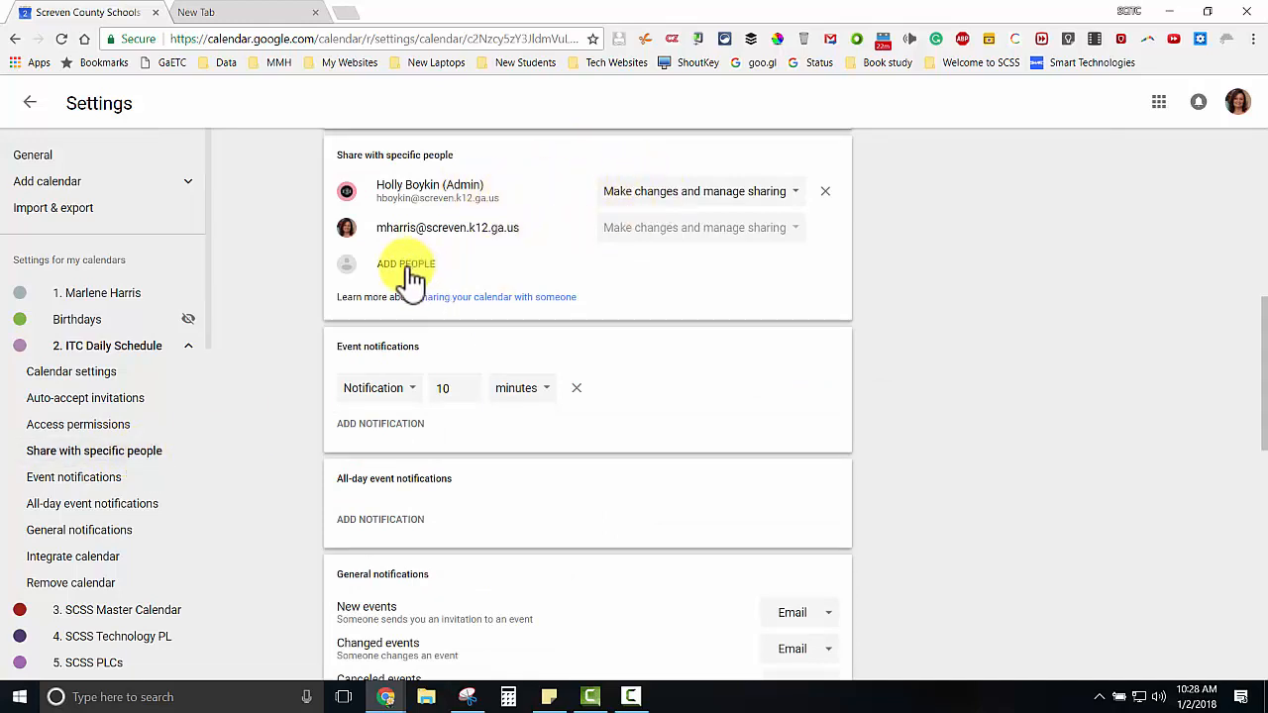
{"action": "left_click", "coordinate": [795, 194]}
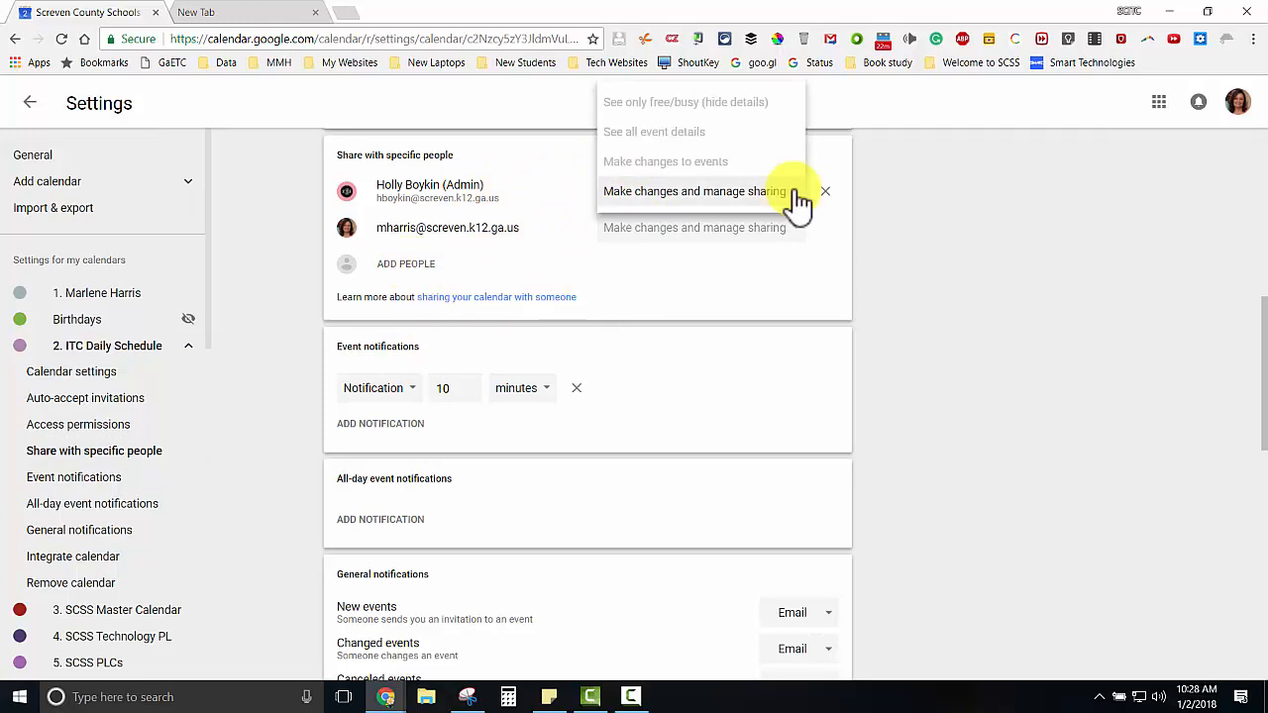
Keep the existing event alert type as Notification and add a second 10-minute notification to the ITC Daily Schedule calendar.
{"action": "left_click", "coordinate": [87, 485]}
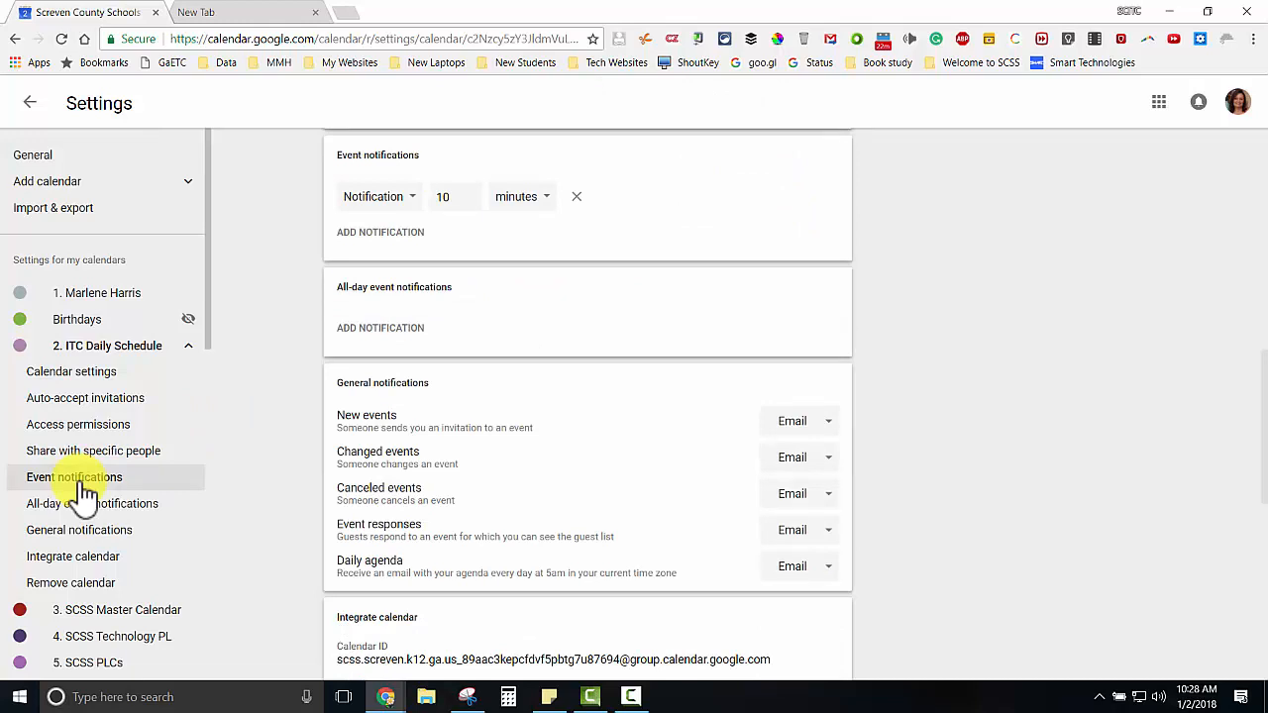
{"action": "left_click", "coordinate": [417, 203]}
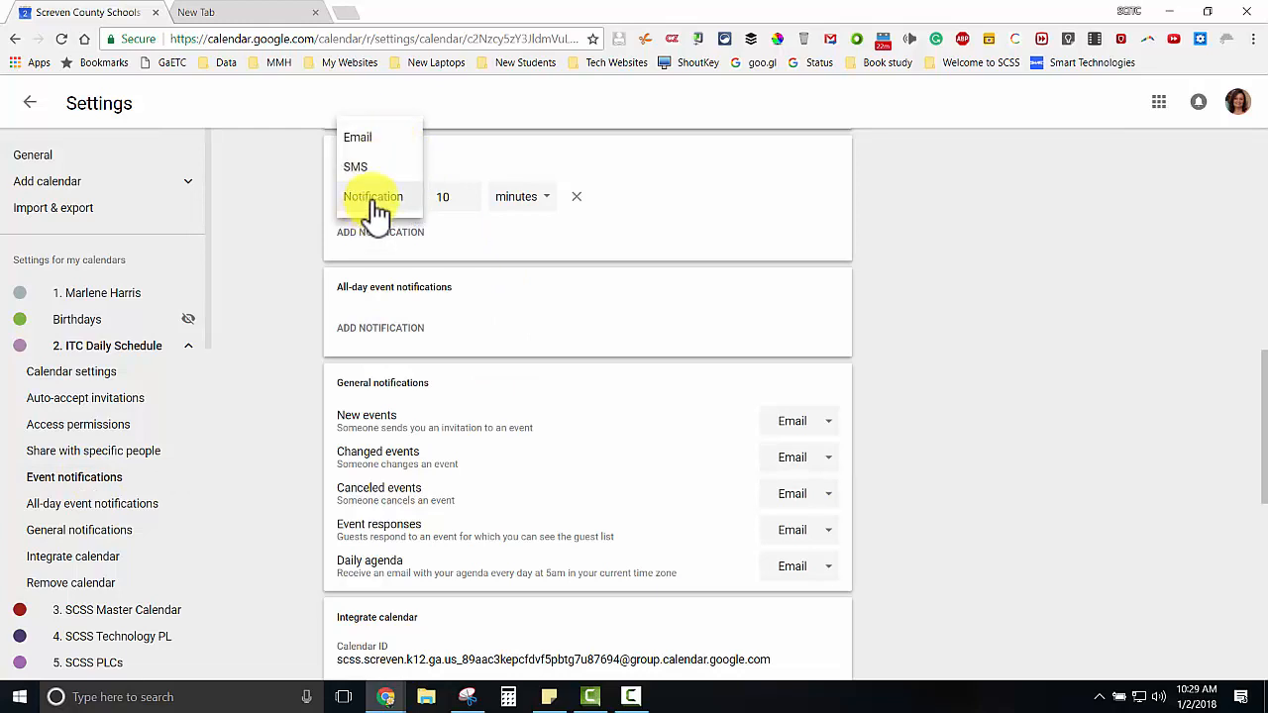
{"action": "left_click", "coordinate": [375, 209]}
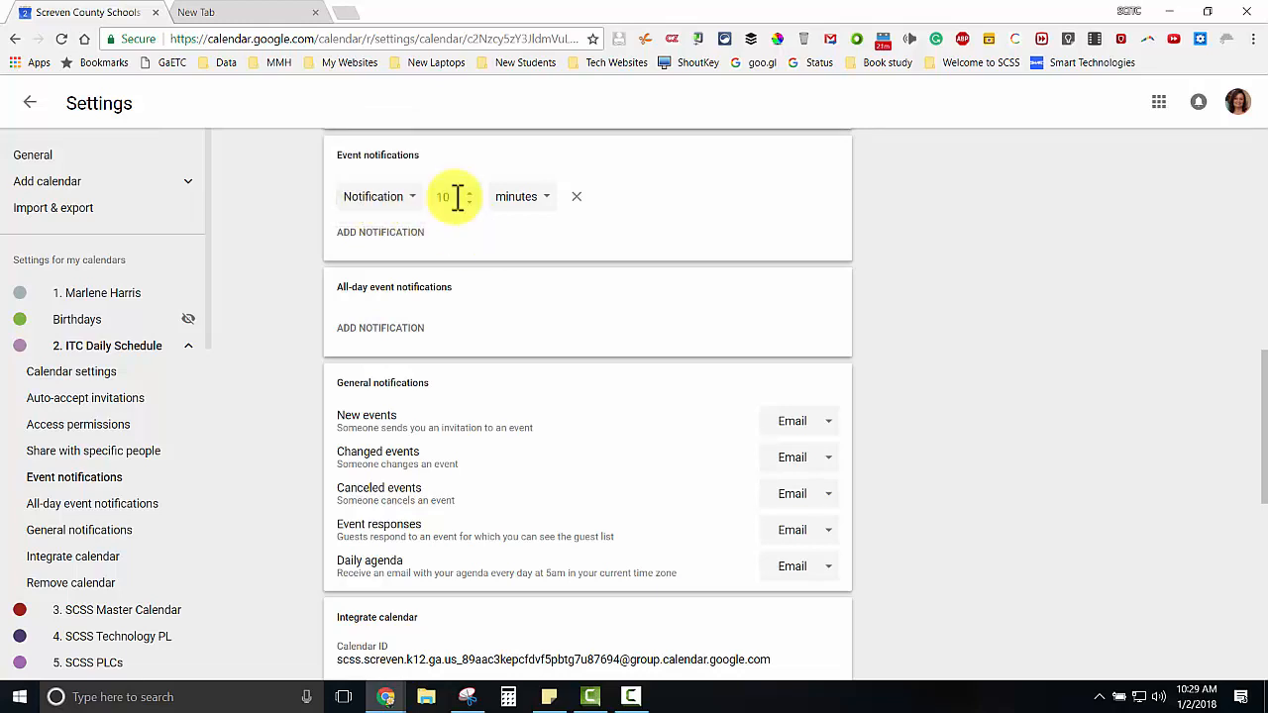
{"action": "left_click", "coordinate": [406, 238]}
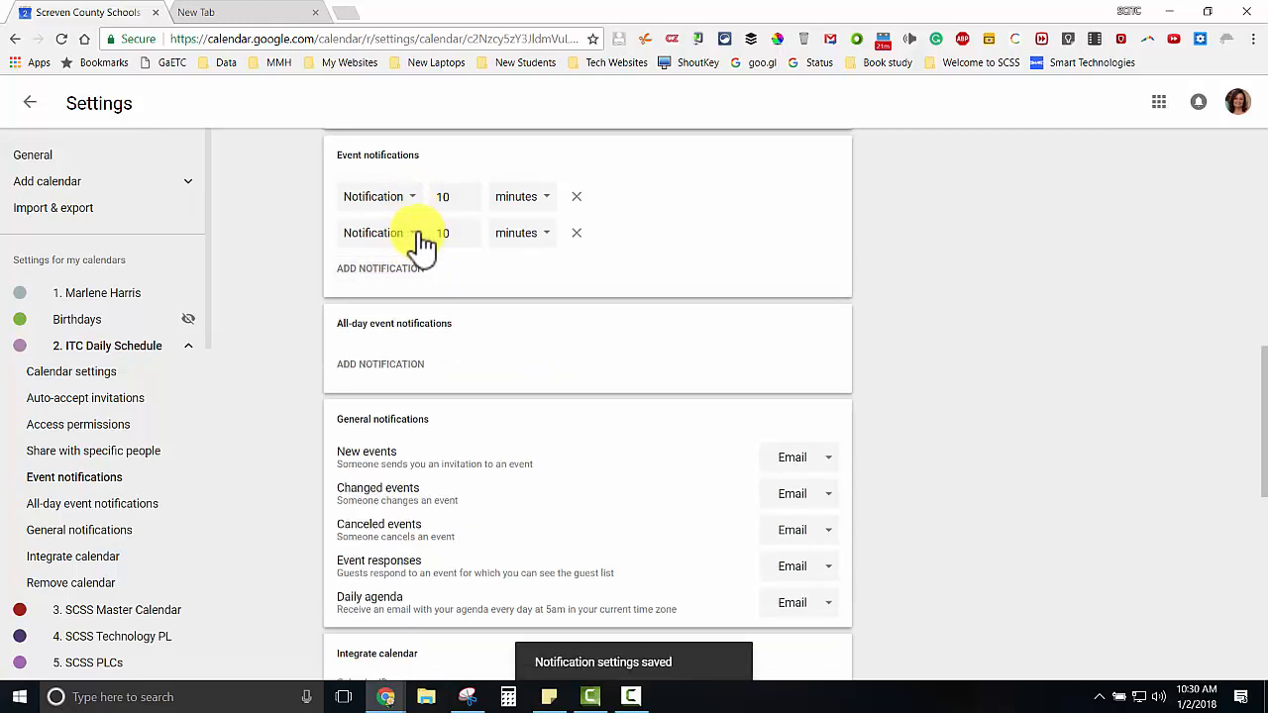
Review the all-day event and general notification settings of the ITC Daily Schedule calendar.
{"action": "left_click", "coordinate": [94, 508]}
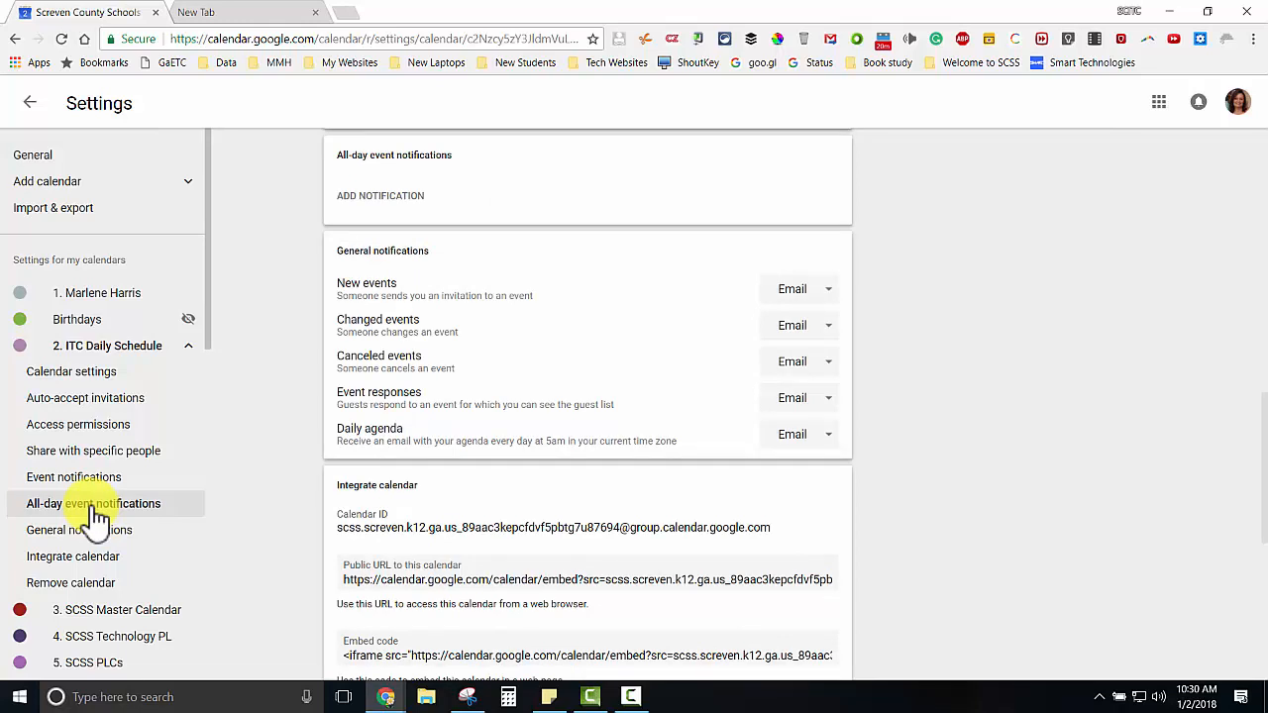
{"action": "left_click", "coordinate": [138, 533]}
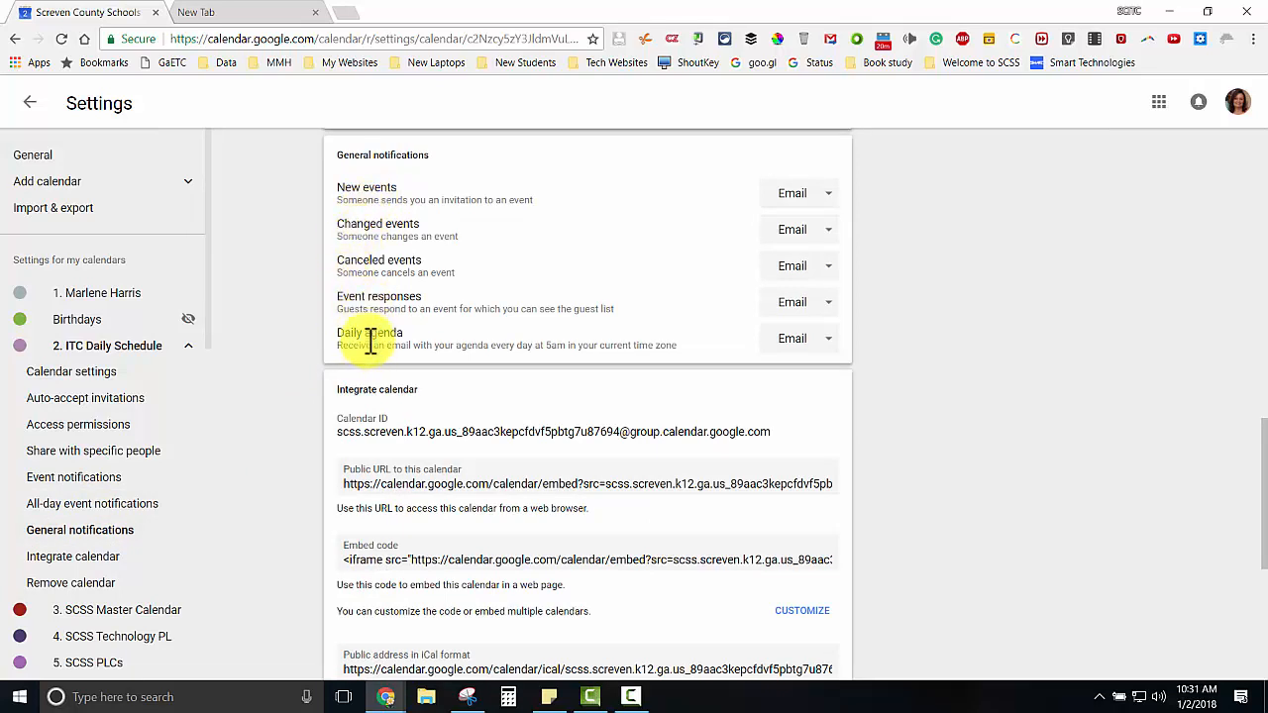
Open the Integrate calendar section of the ITC Daily Schedule calendar and select its public URL and its embed code.
{"action": "left_click", "coordinate": [109, 557]}
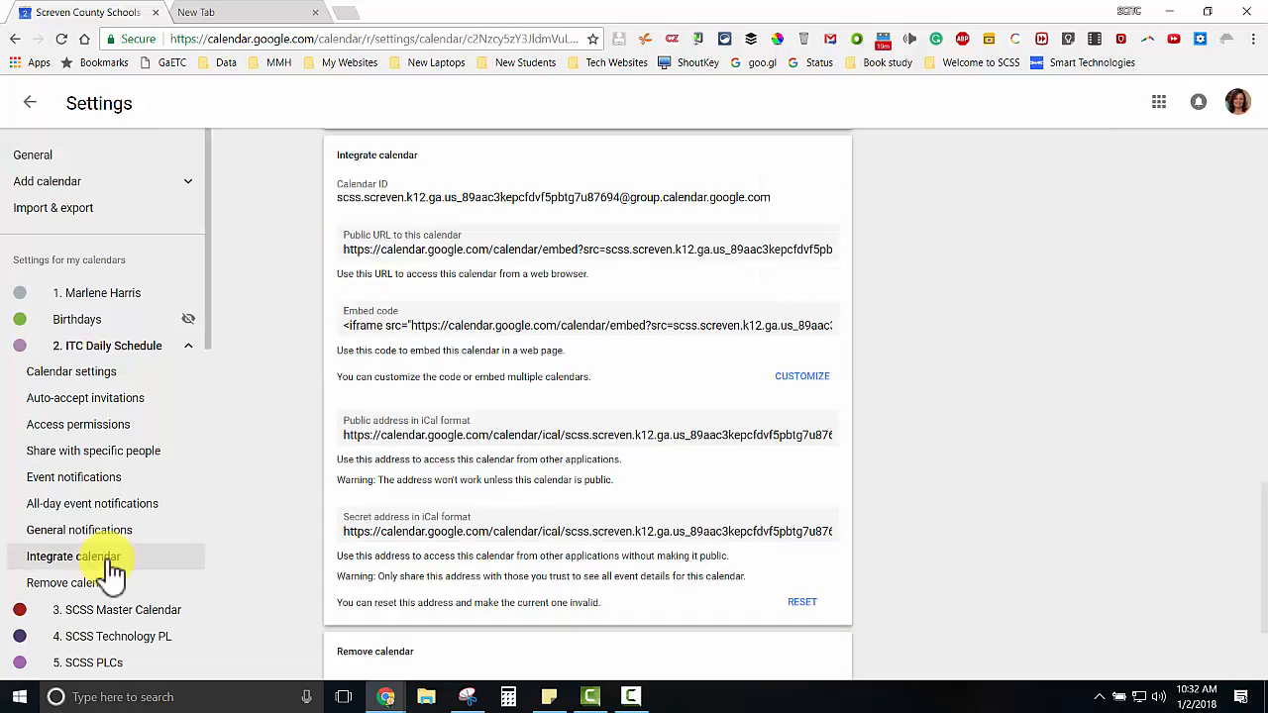
{"action": "left_click", "coordinate": [461, 240]}
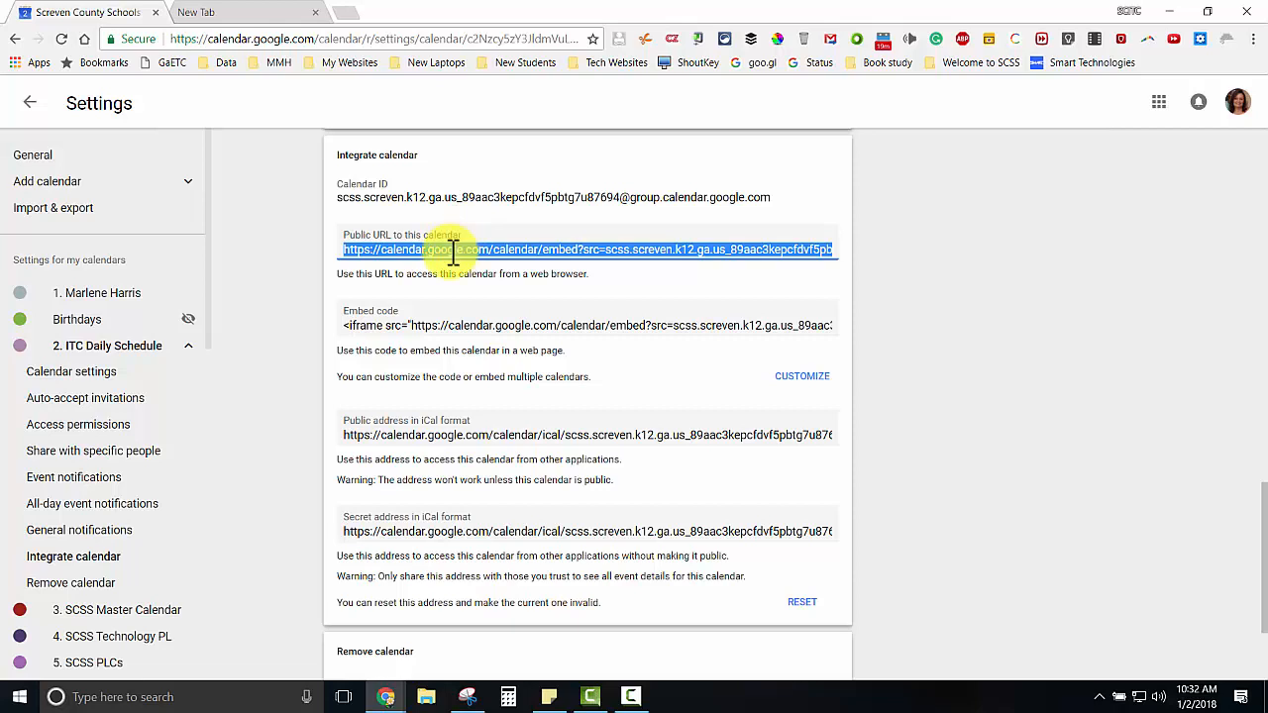
{"action": "left_click", "coordinate": [411, 325]}
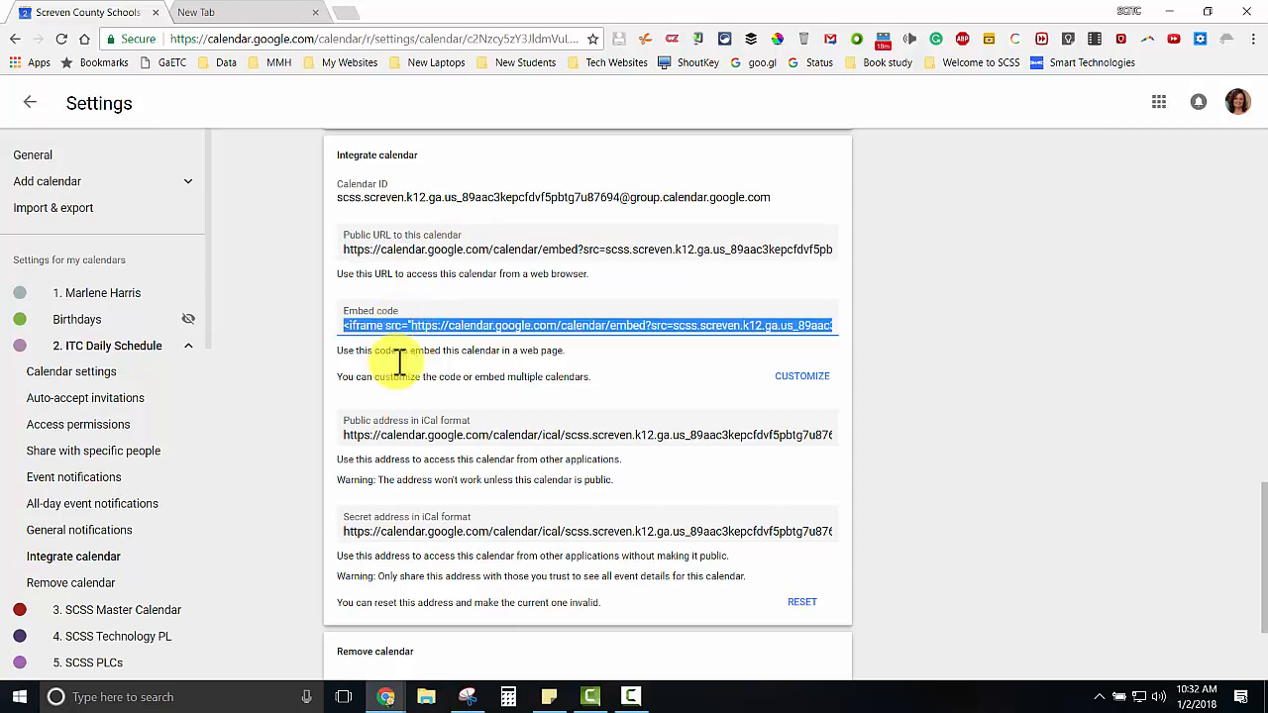
Look over the ITC Daily Schedule calendar's remaining settings sections, including Remove calendar, and return to the January 2018 month view.
{"action": "left_click", "coordinate": [89, 584]}
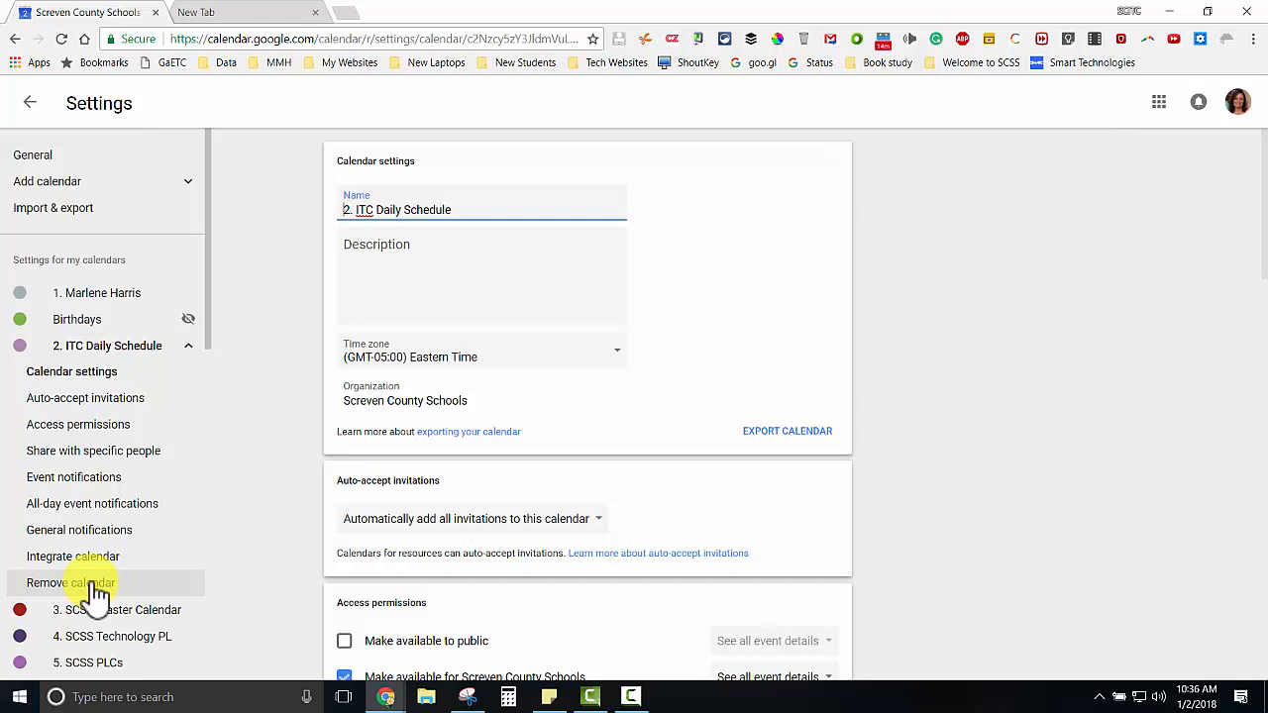
{"action": "scroll", "coordinate": [94, 593], "scroll_direction": "down", "scroll_amount": 3}
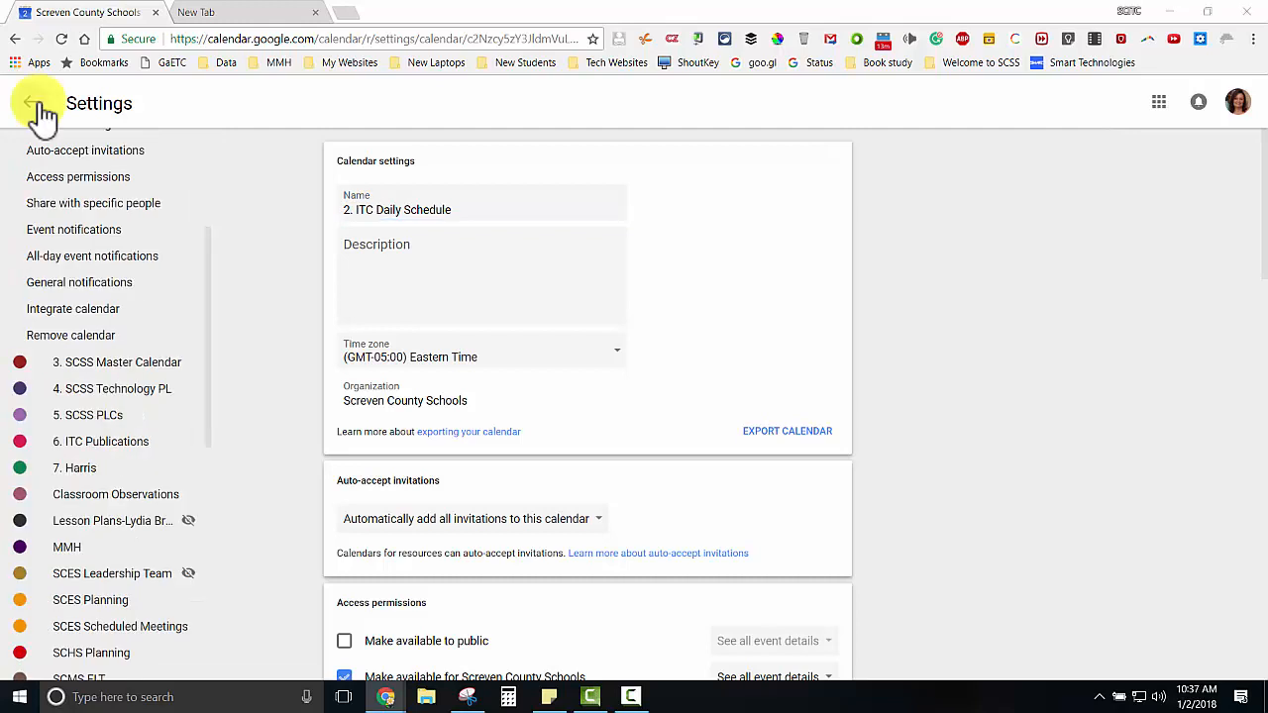
{"action": "left_click", "coordinate": [36, 105]}
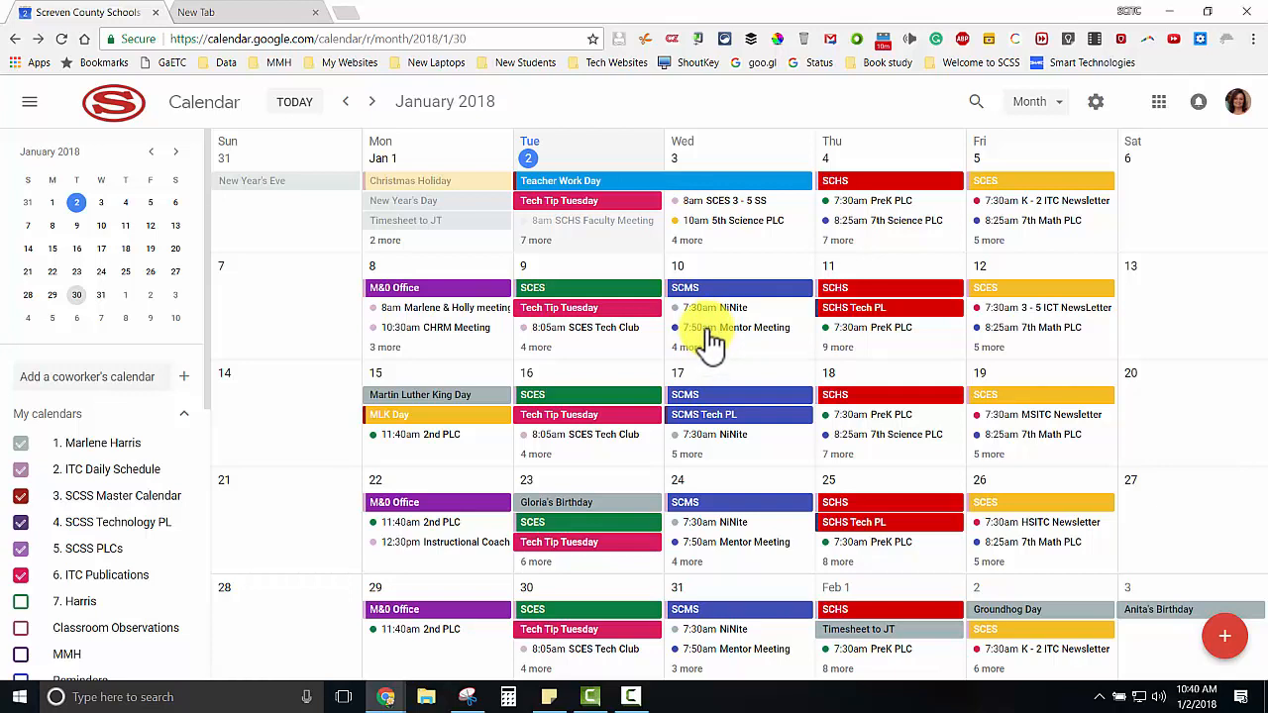
Open the Mentor Meeting event on January 10 and examine its email, copy and publish options.
{"action": "left_click_drag", "start_coordinate": [705, 337], "coordinate": [885, 356]}
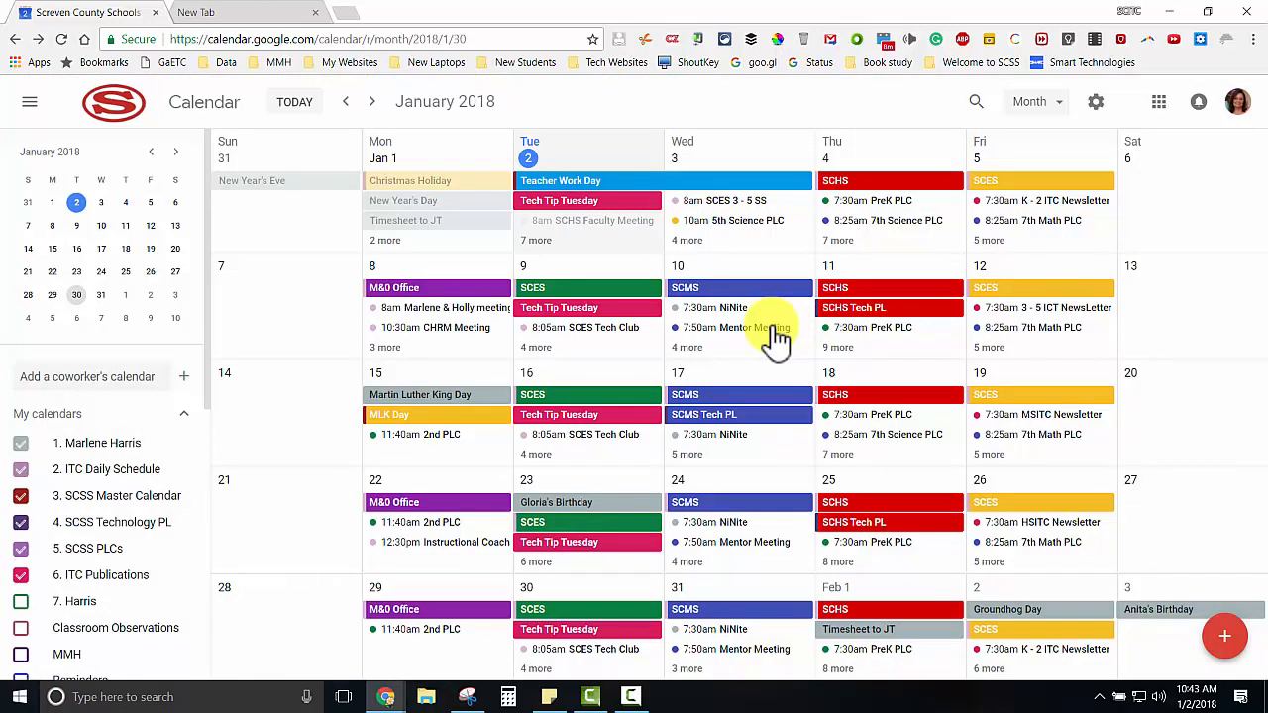
{"action": "left_click", "coordinate": [776, 339]}
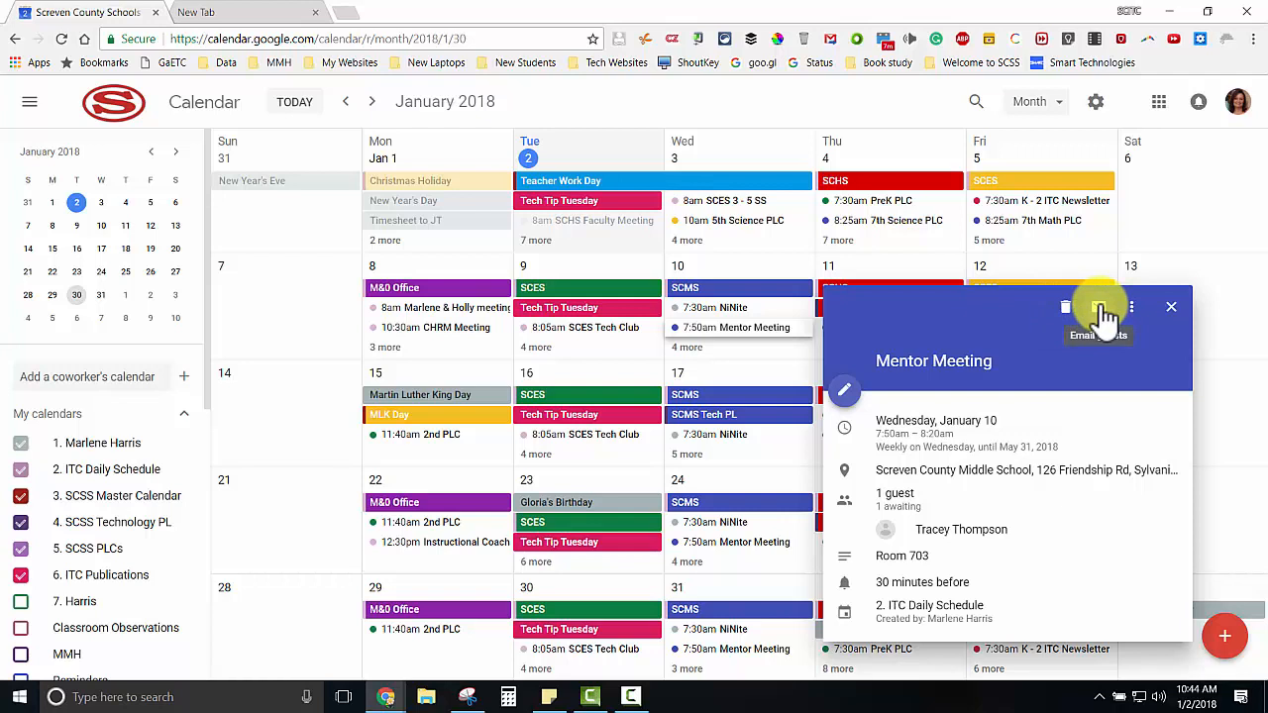
{"action": "left_click", "coordinate": [1133, 313]}
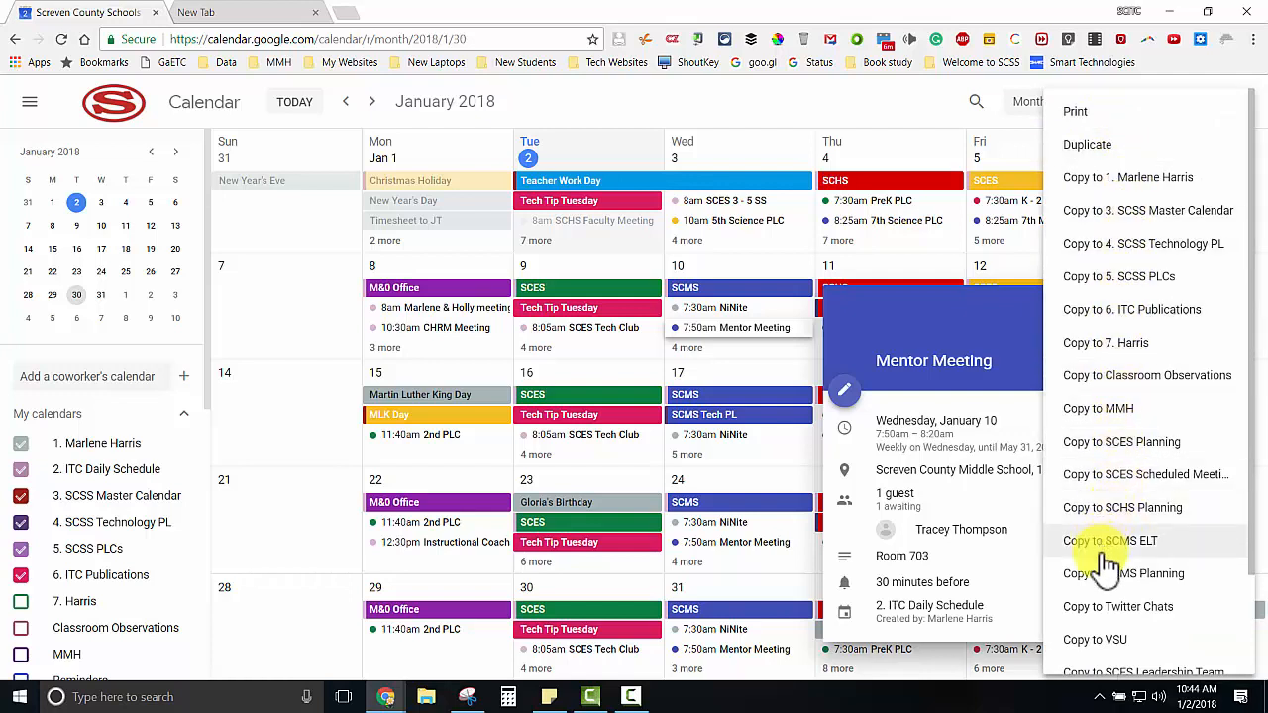
{"action": "scroll", "coordinate": [1117, 619], "scroll_direction": "down", "scroll_amount": 2}
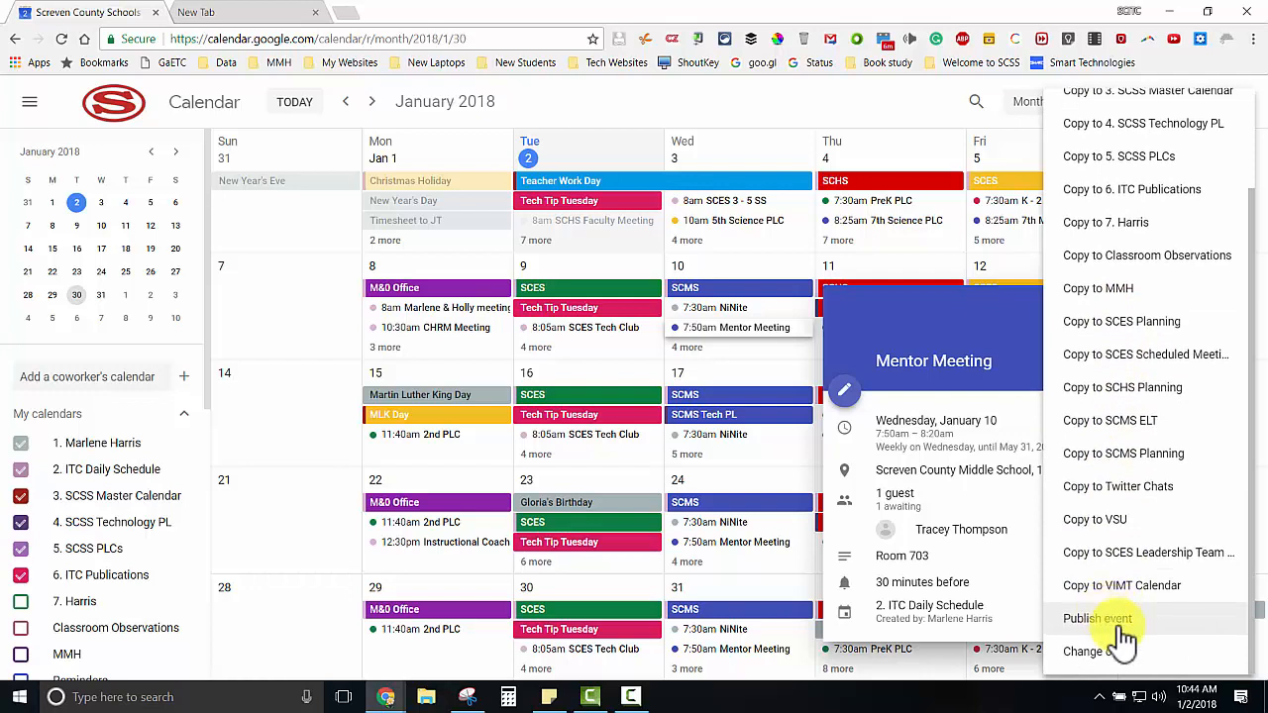
{"action": "left_click", "coordinate": [1117, 620]}
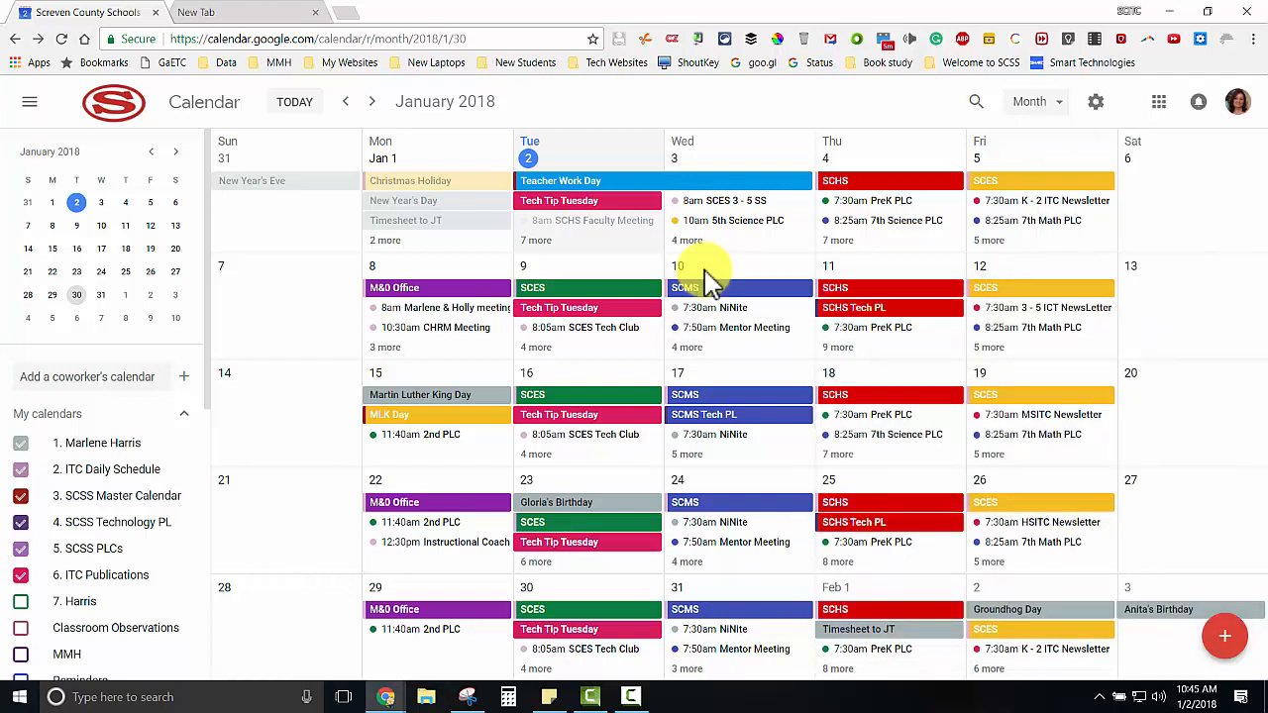
Create a new event named "Title" and view the choices for its start date and start time.
{"action": "left_click", "coordinate": [1228, 644]}
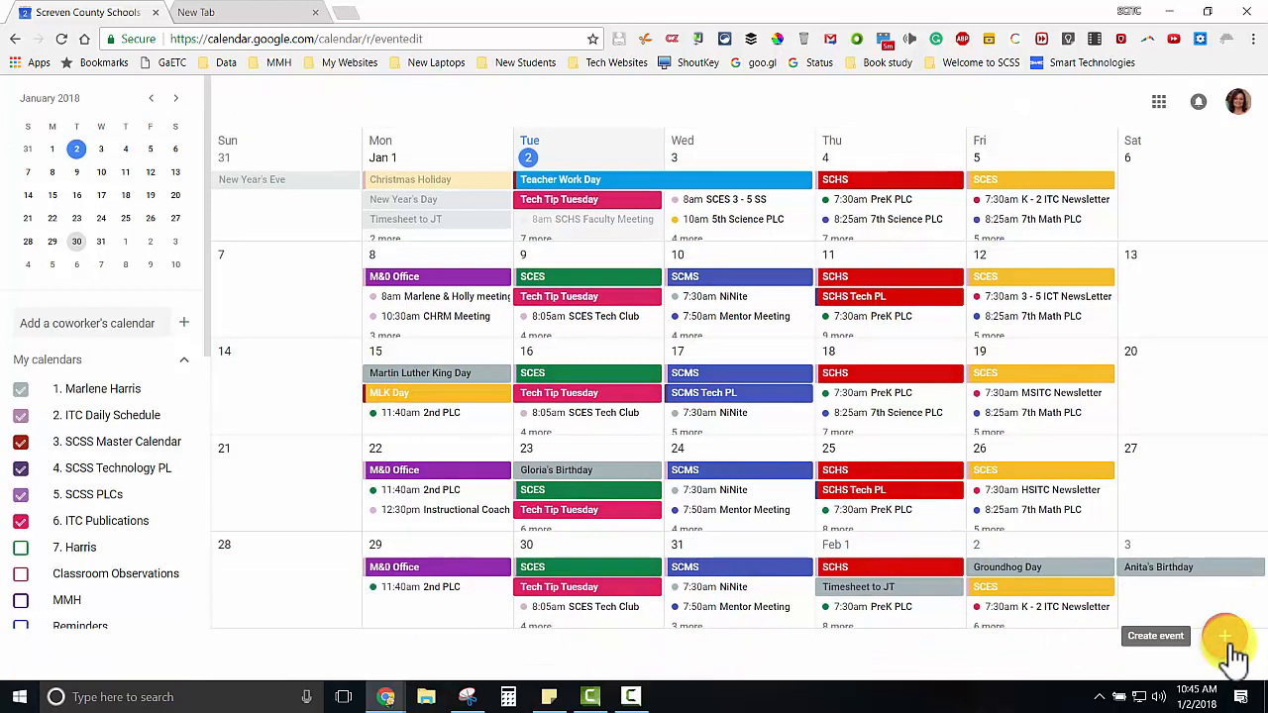
{"action": "type", "text": "Title"}
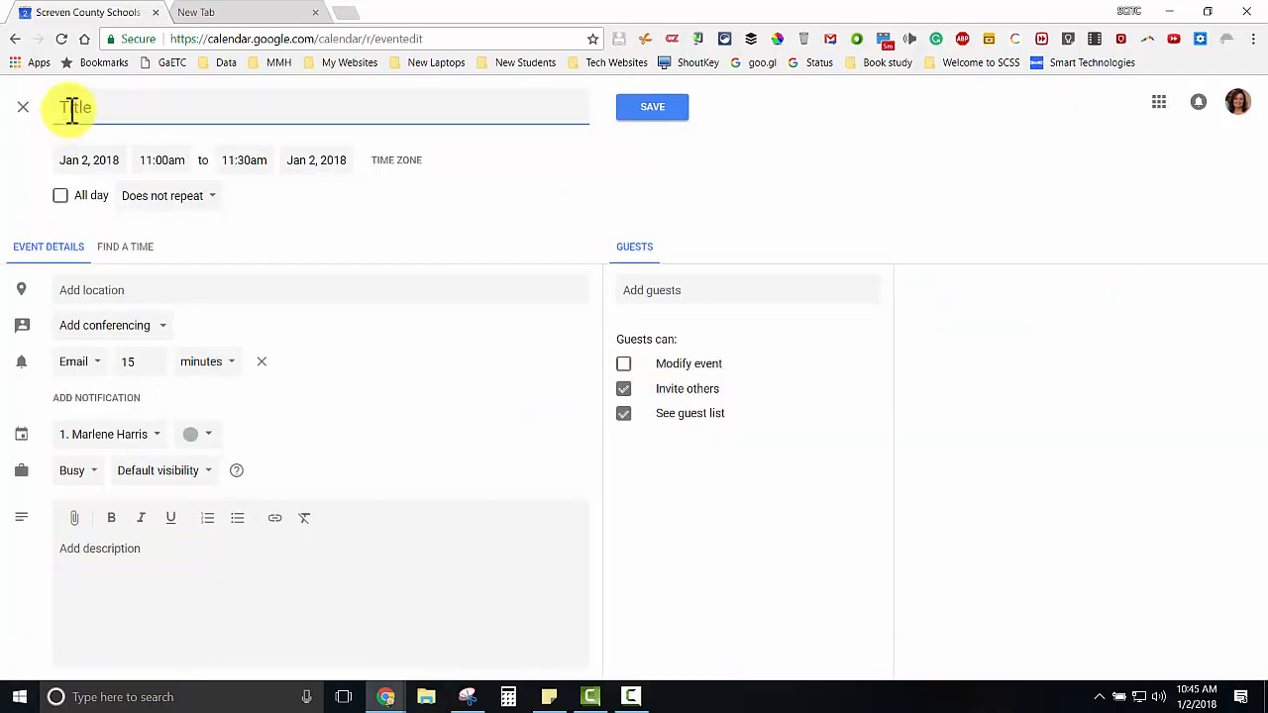
{"action": "left_click", "coordinate": [94, 161]}
{"action": "left_click", "coordinate": [100, 164]}
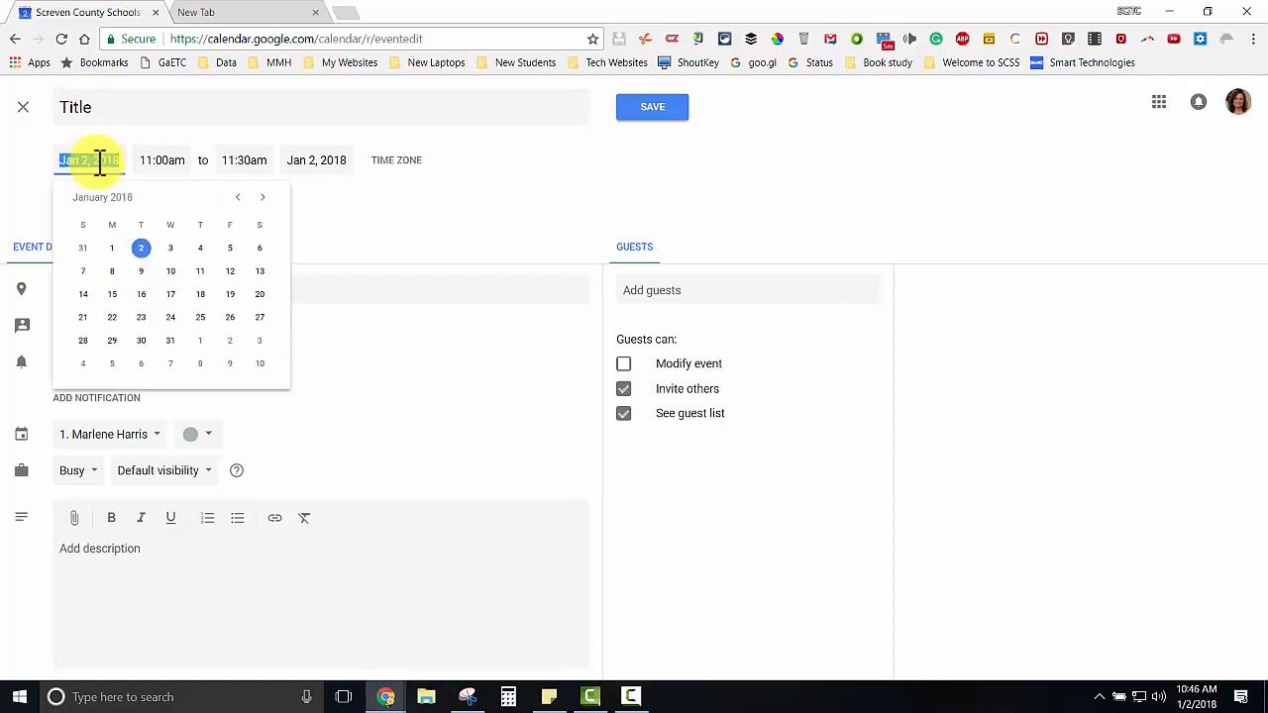
{"action": "left_click", "coordinate": [161, 164]}
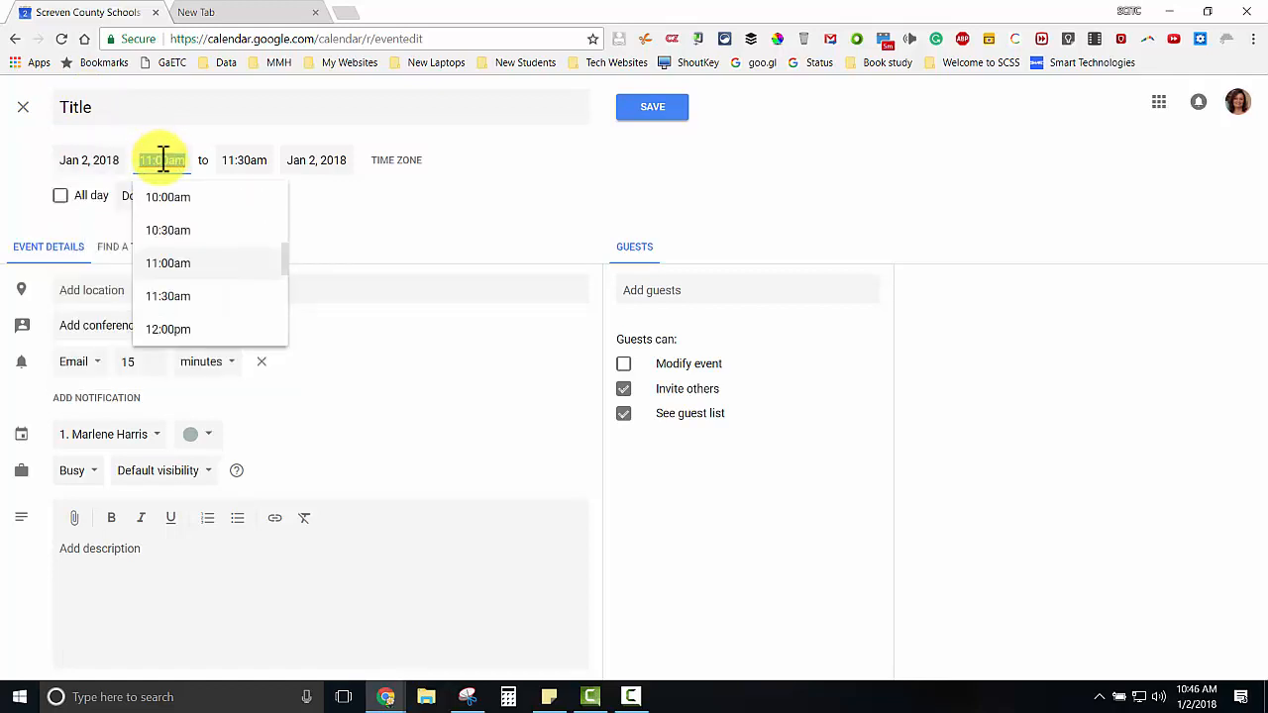
Make the new event an all-day event and review its repeat options, including the custom one.
{"action": "left_click", "coordinate": [70, 187]}
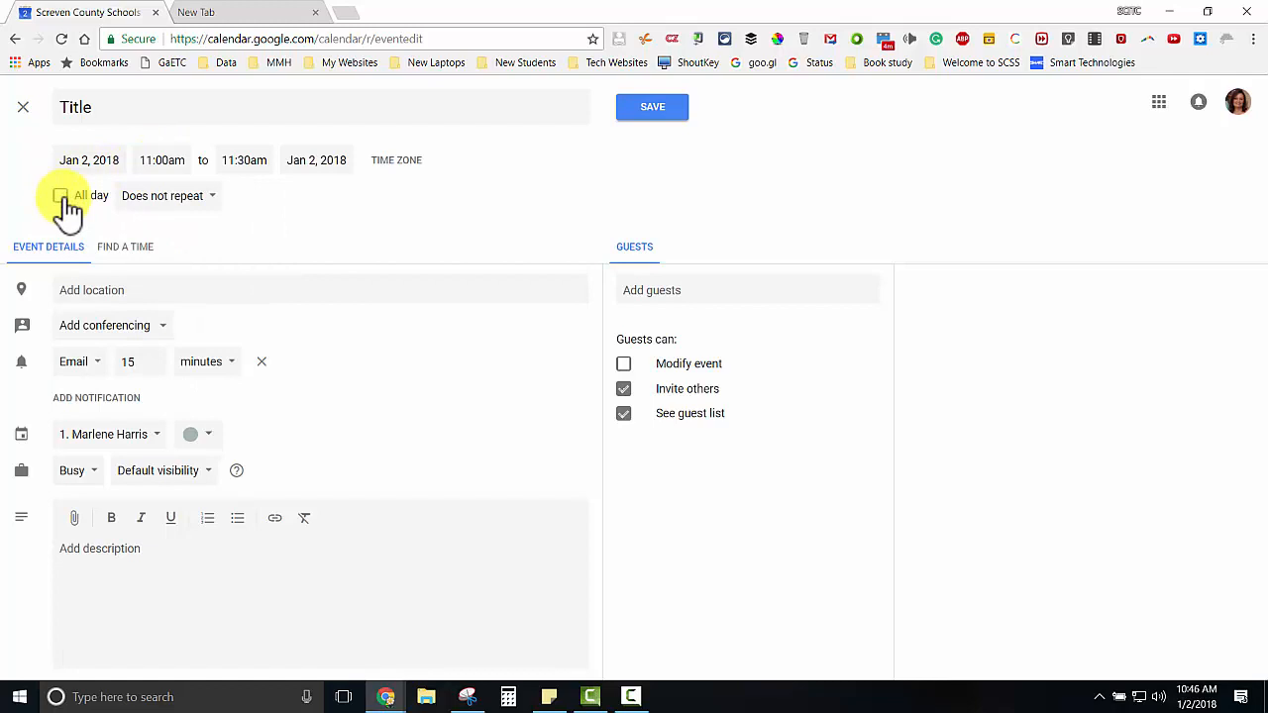
{"action": "left_click", "coordinate": [61, 196]}
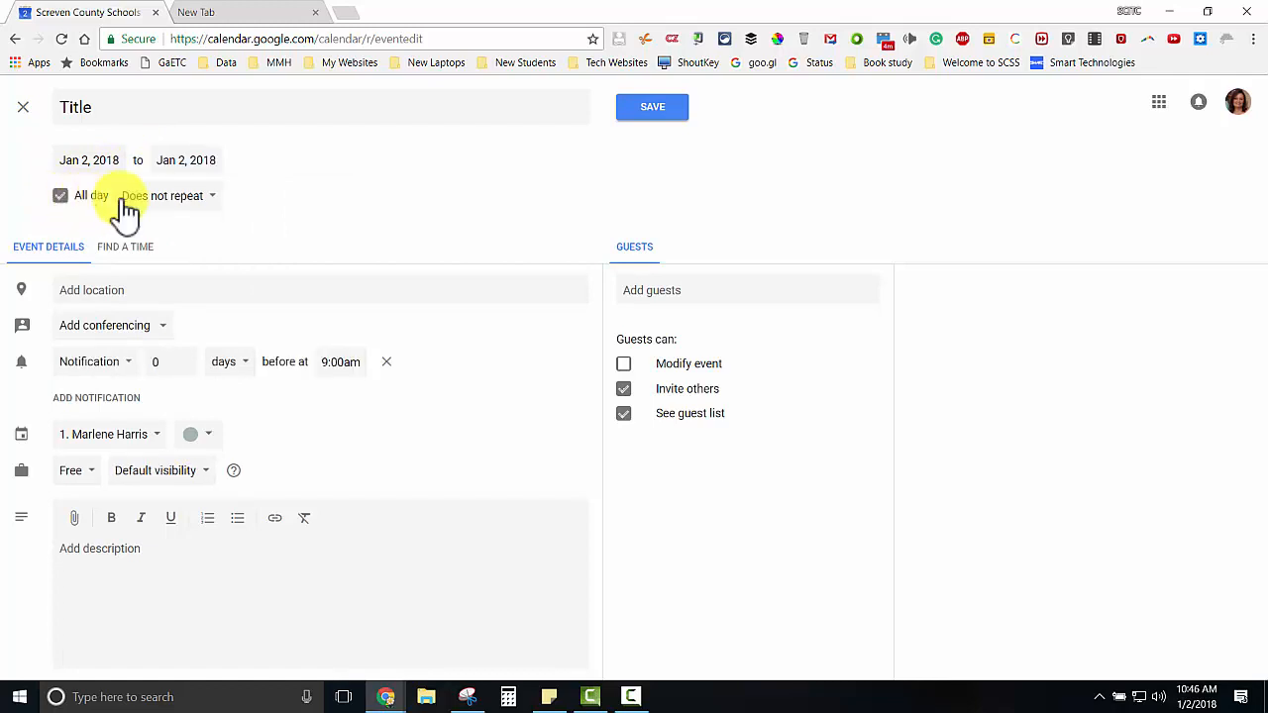
{"action": "left_click", "coordinate": [217, 203]}
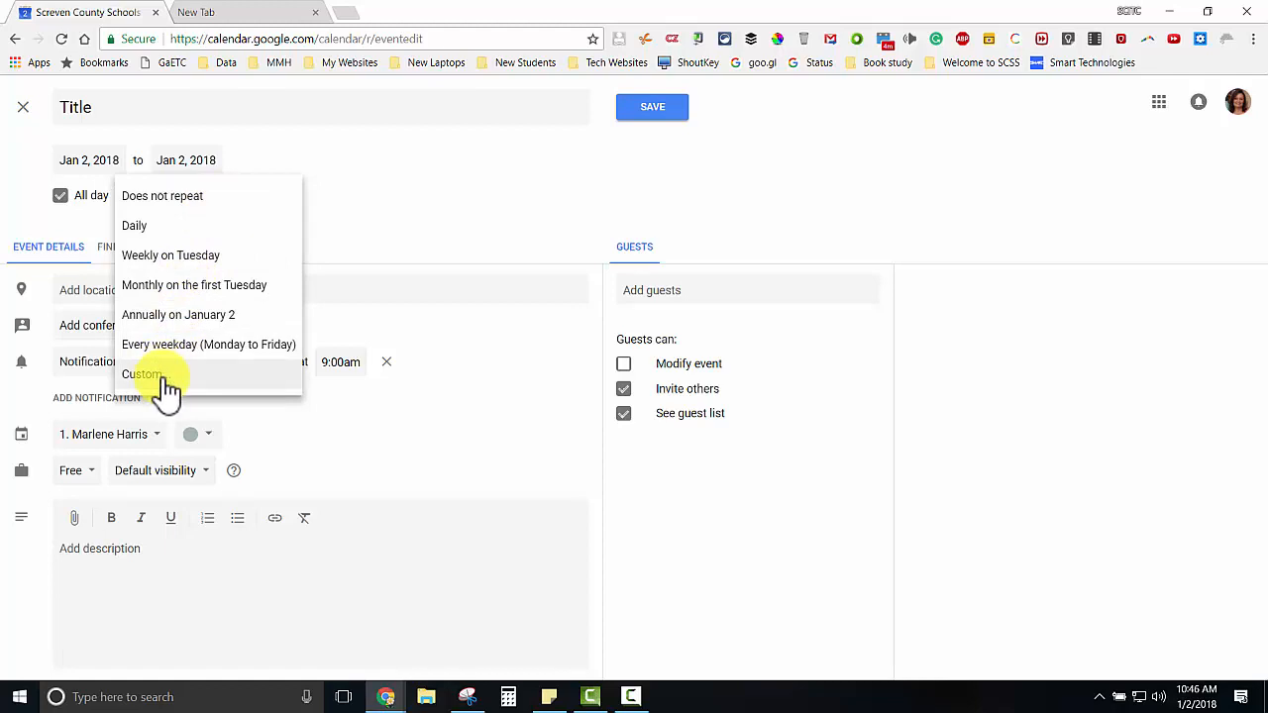
{"action": "left_click", "coordinate": [370, 187]}
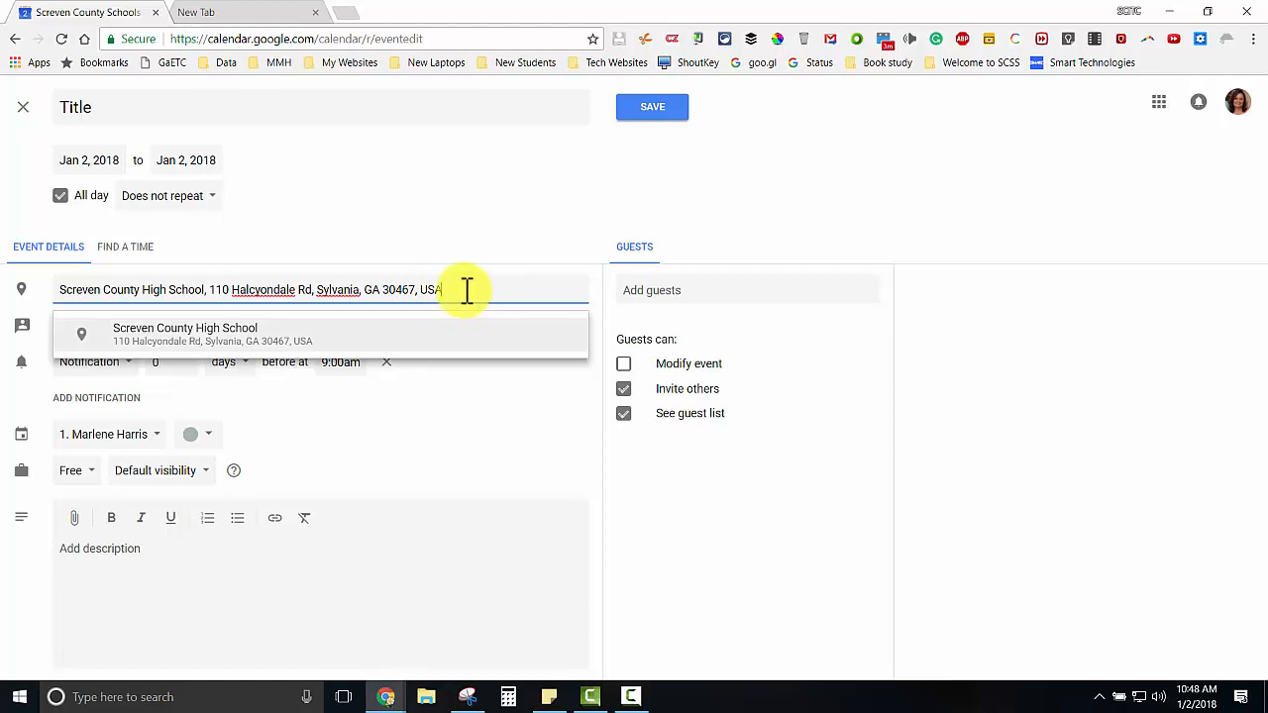
Set the event's location to Screven County High School, keep it on the owner's primary calendar, and view the event colors.
{"action": "left_click", "coordinate": [466, 391]}
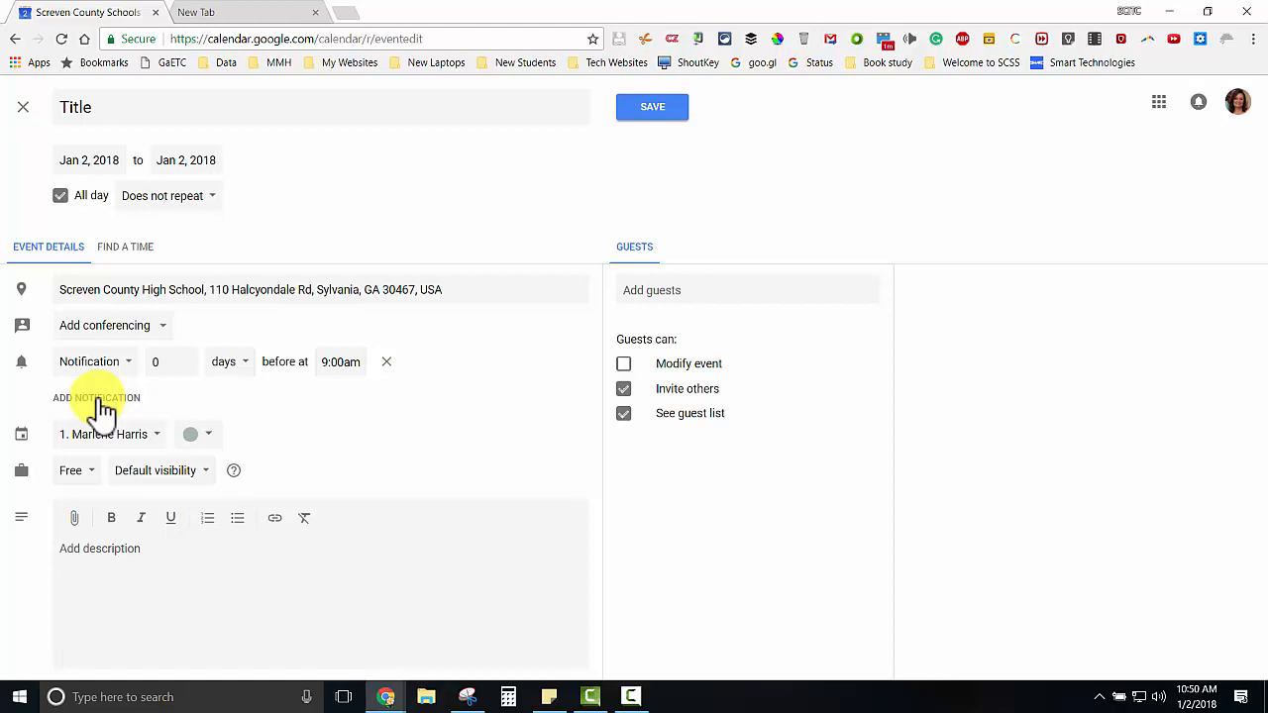
{"action": "left_click", "coordinate": [159, 438]}
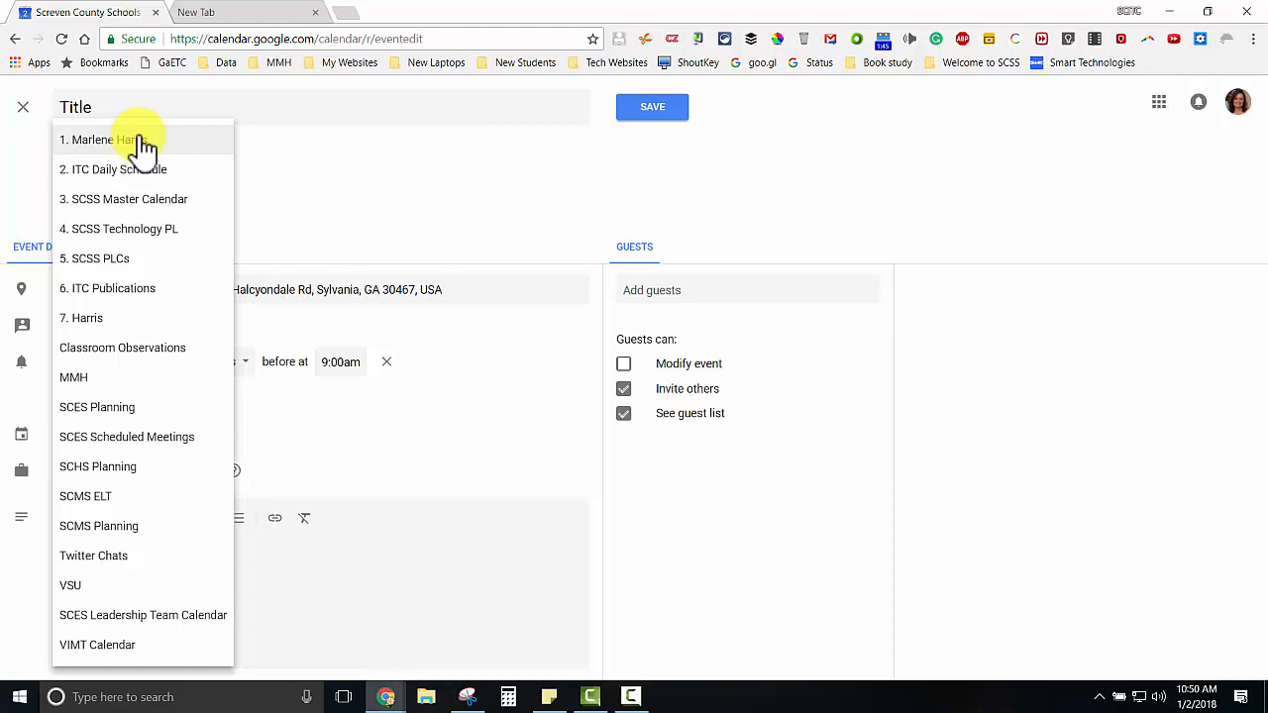
{"action": "left_click", "coordinate": [139, 148]}
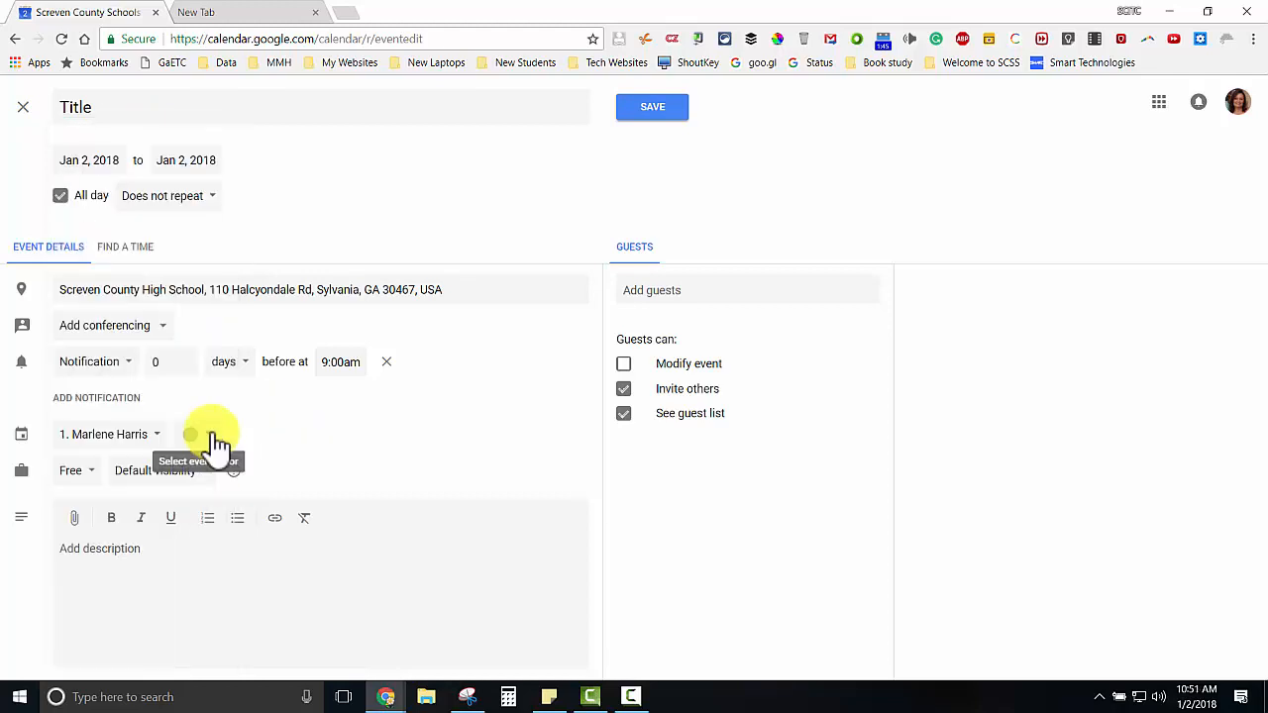
{"action": "left_click", "coordinate": [212, 433]}
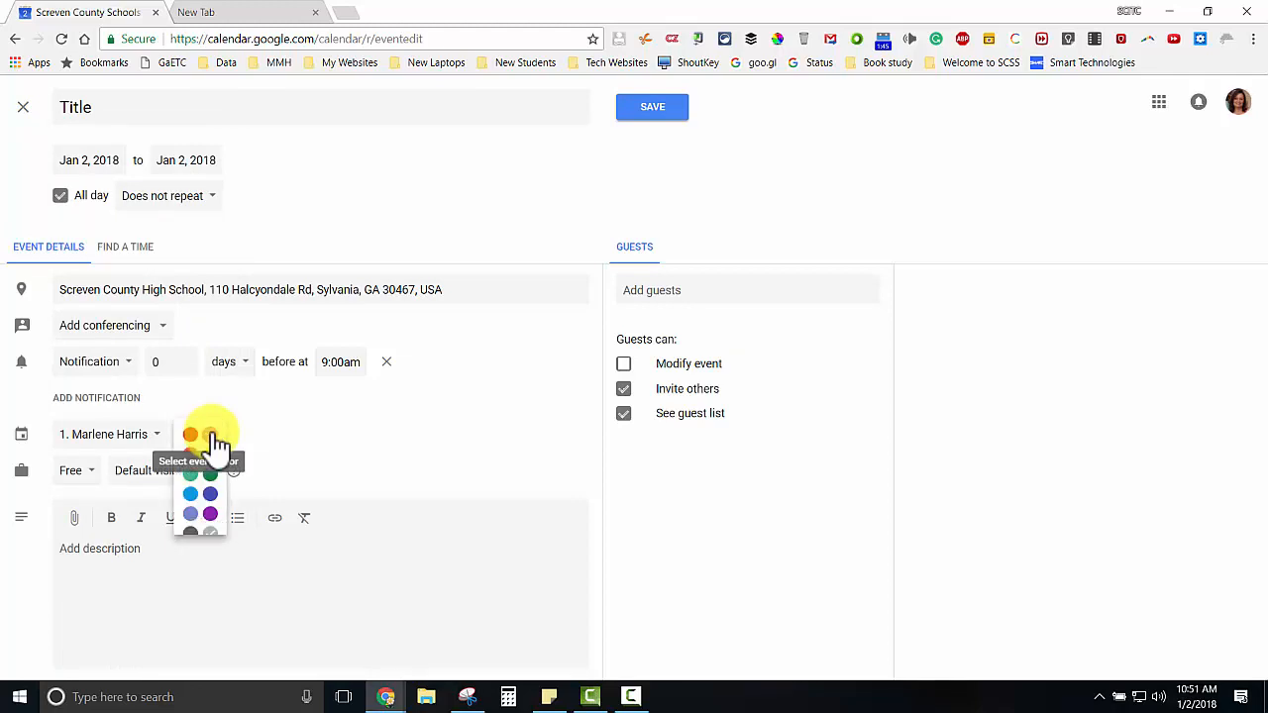
Go through the new event's description and guest fields, leaving both empty, and save the event.
{"action": "left_click", "coordinate": [73, 560]}
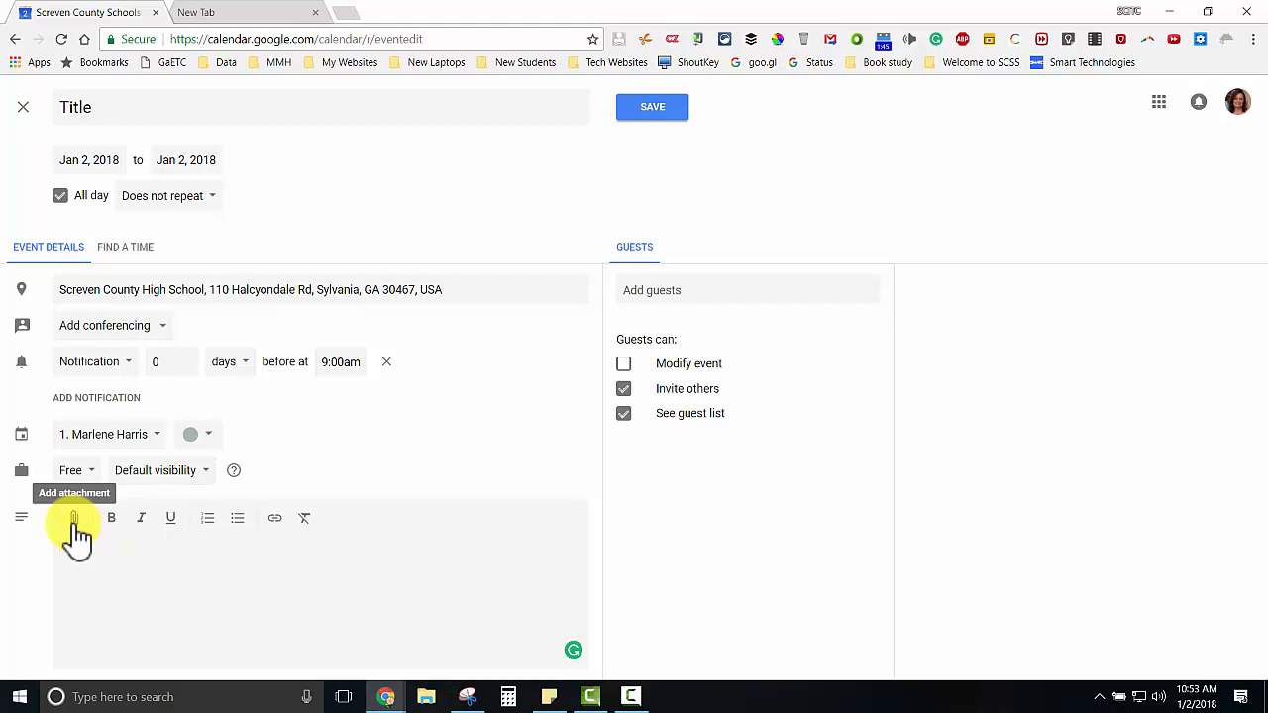
{"action": "left_click", "coordinate": [641, 287]}
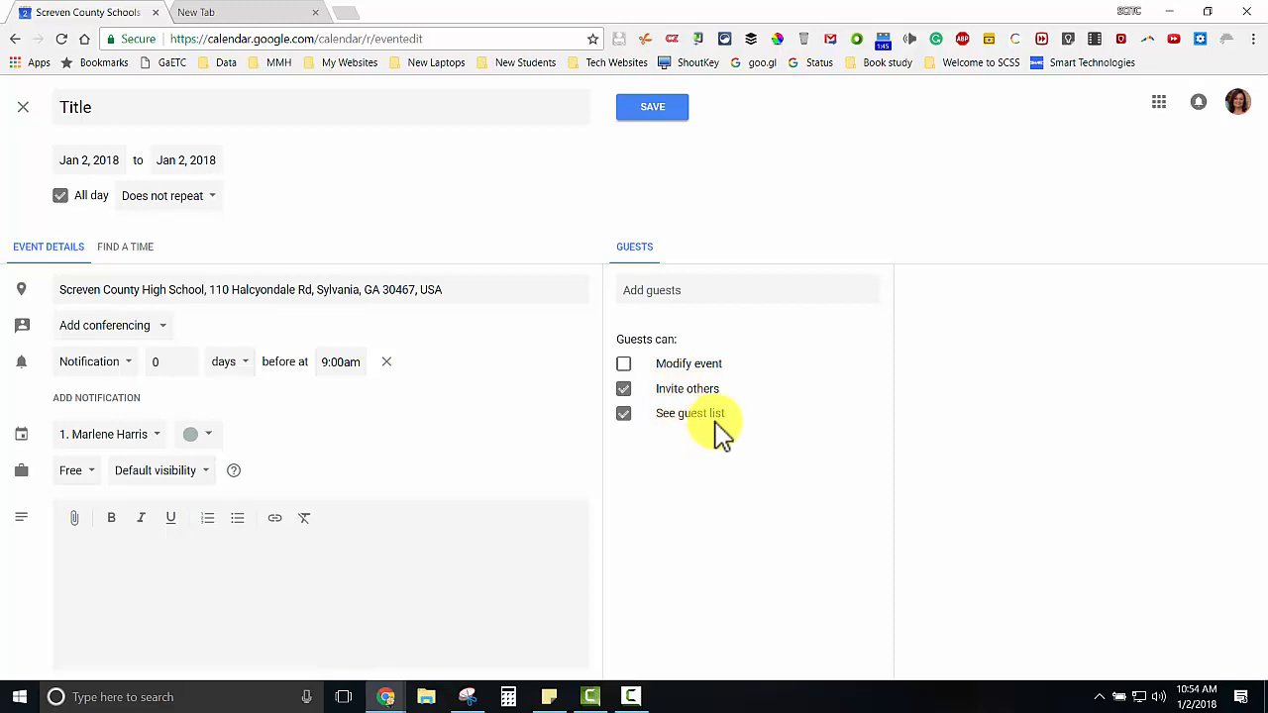
{"action": "left_click", "coordinate": [654, 109]}
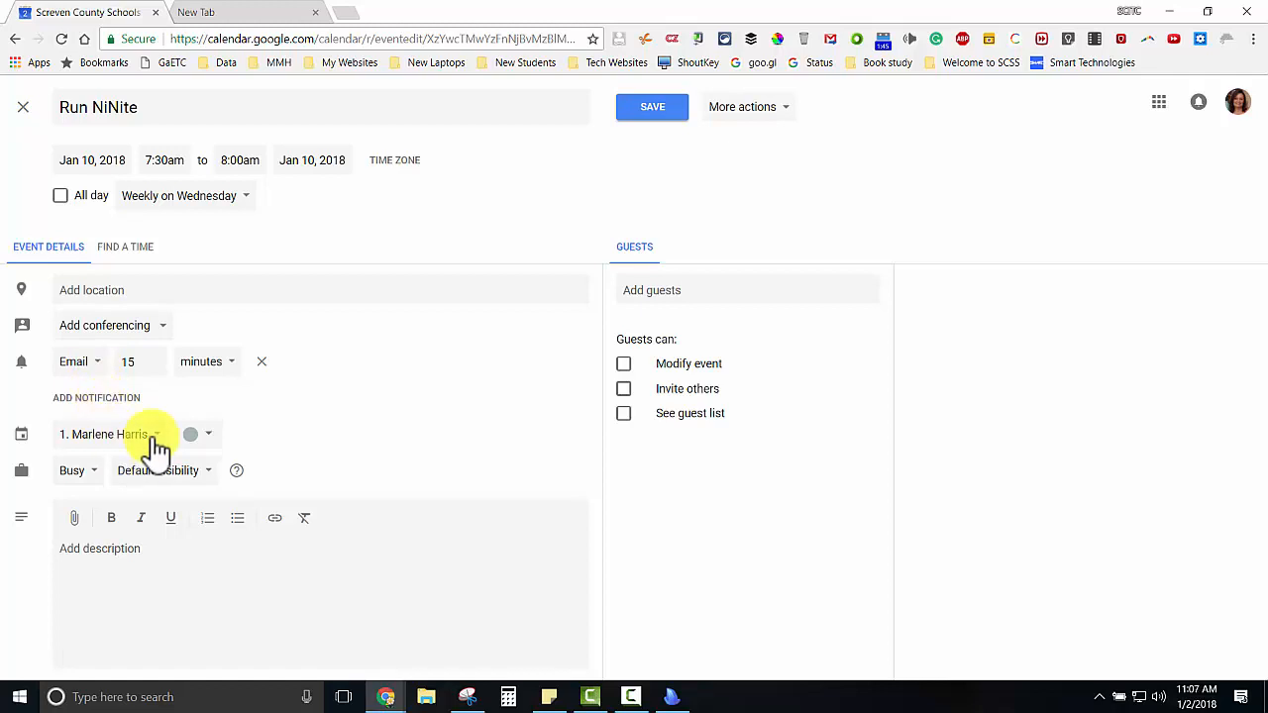
Save the weekly Wednesday 7:30am NiNite event under the title "Run NiNite" for the whole series.
{"action": "left_click", "coordinate": [654, 107]}
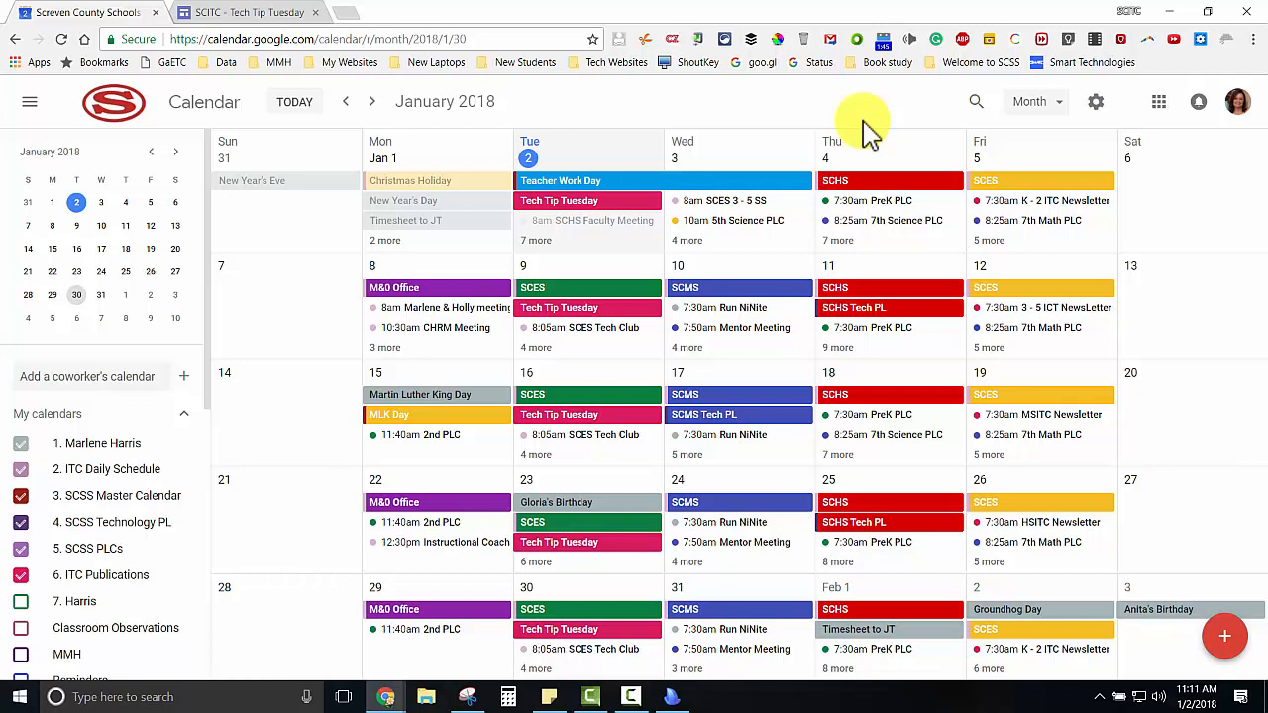
Switch to the SCITC site's Tech Tip Tuesday page and look through its tutorial videos.
{"action": "key", "text": "ctrl+Tab"}
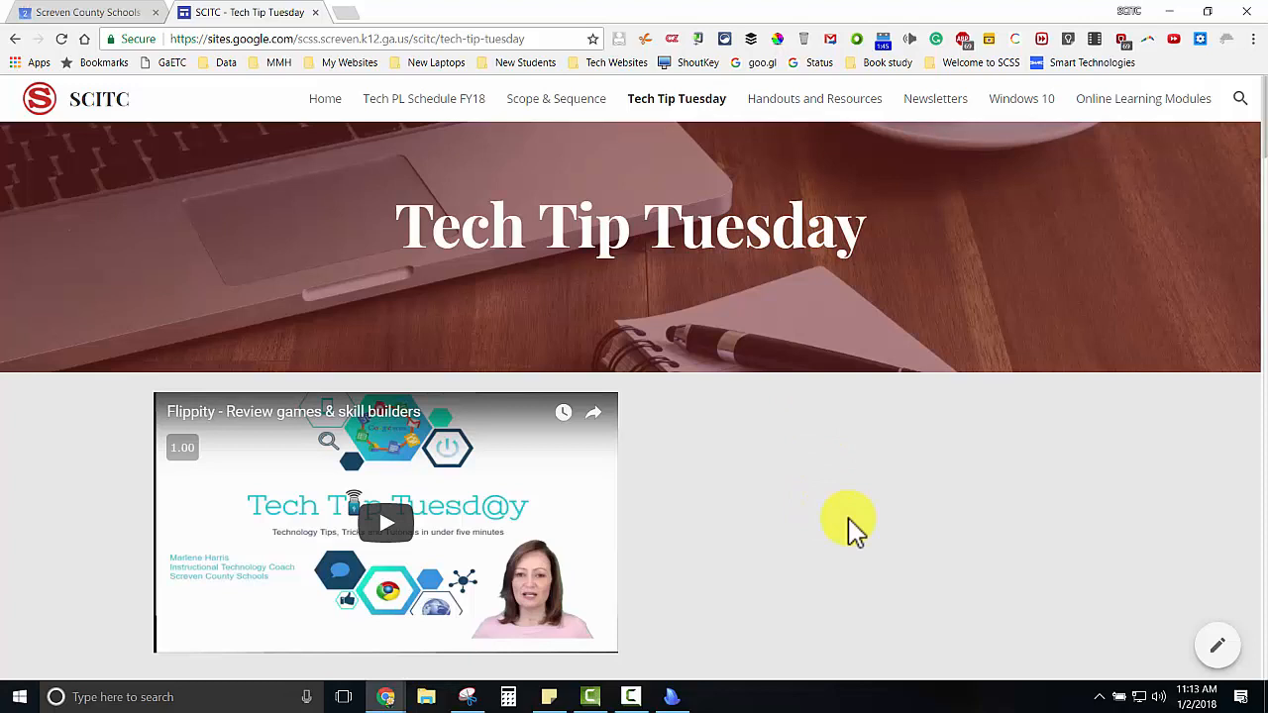
{"action": "scroll", "coordinate": [853, 528], "scroll_direction": "down", "scroll_amount": 8}
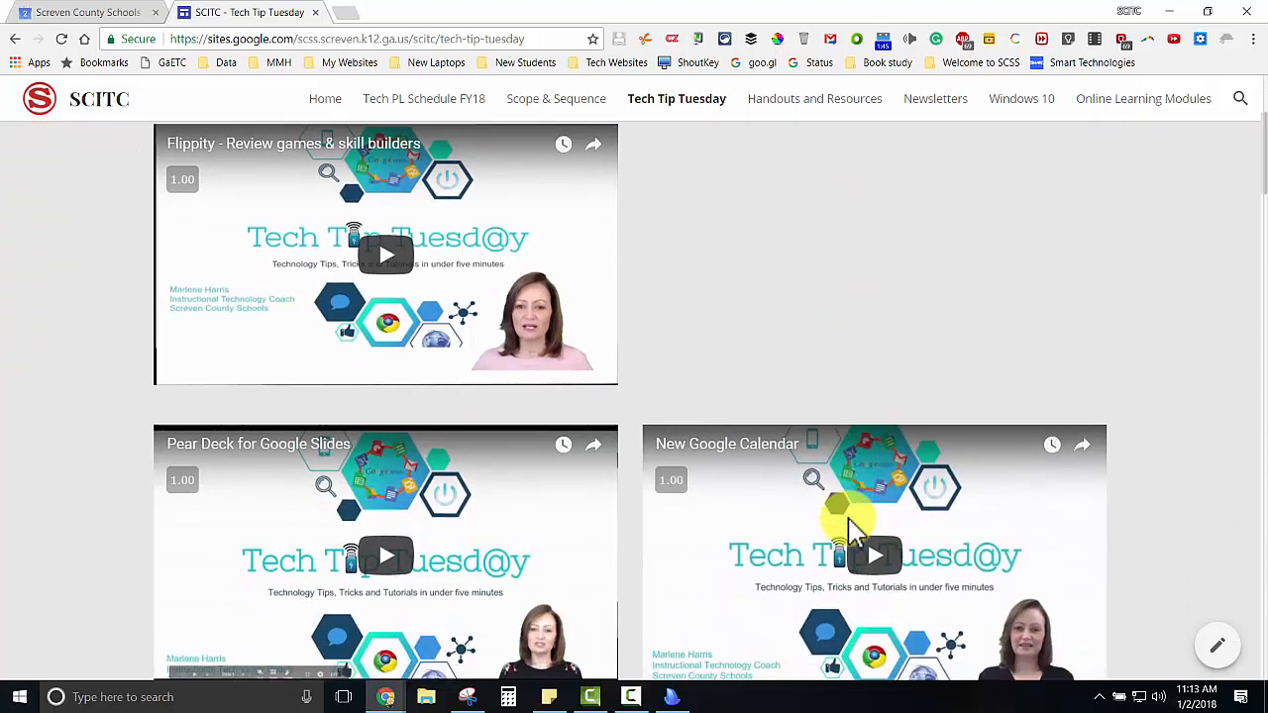
{"action": "scroll", "coordinate": [823, 511], "scroll_direction": "down", "scroll_amount": 4}
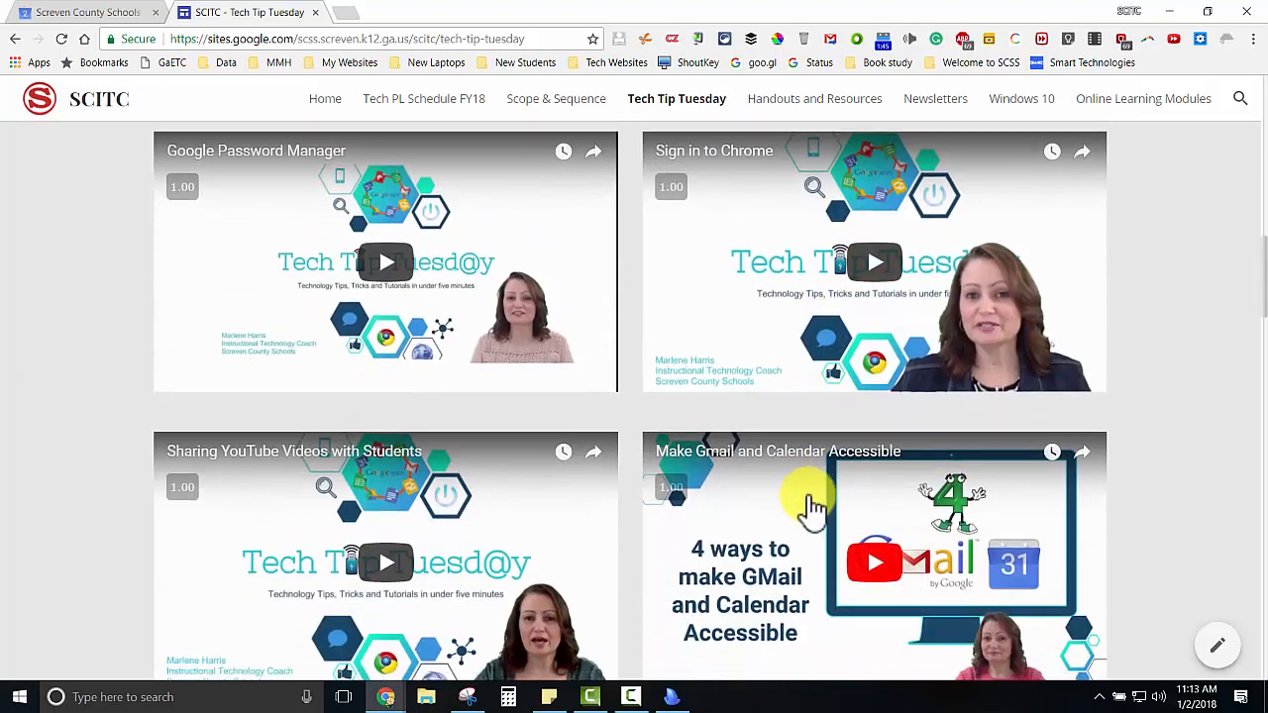